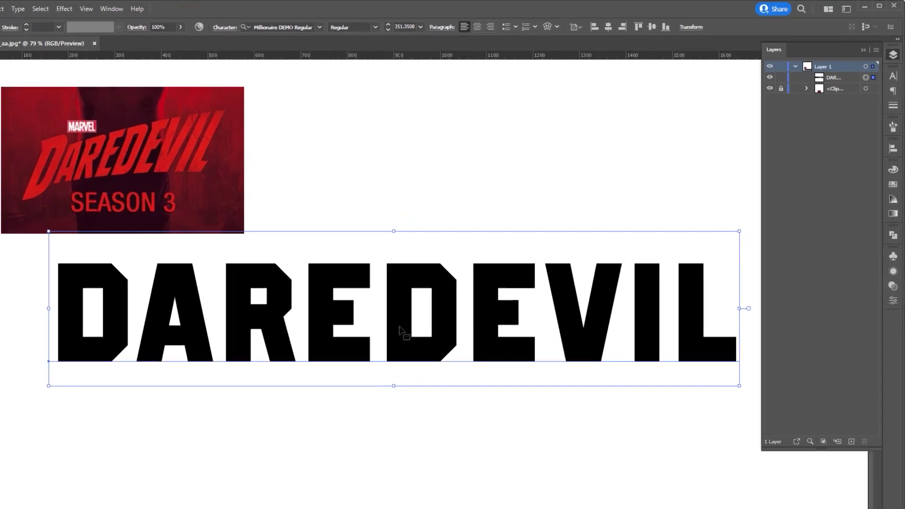
Convert the DAREDEVIL text to outlines and ungroup it into separate letter shapes.
right_click(449, 297)
left_click(318, 213)
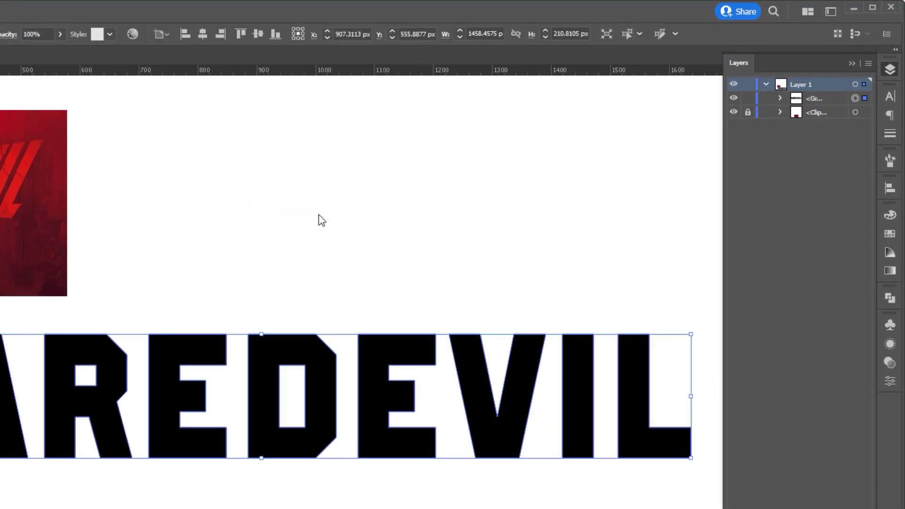
right_click(377, 400)
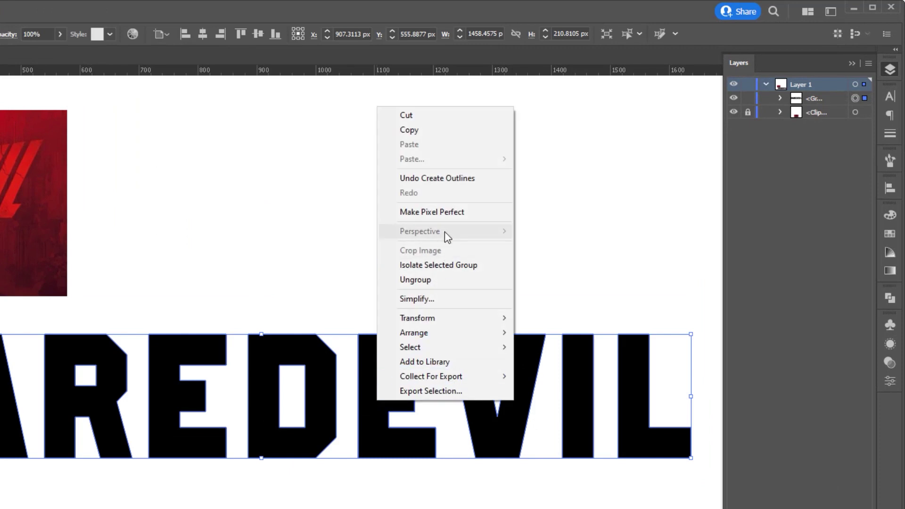
left_click(437, 279)
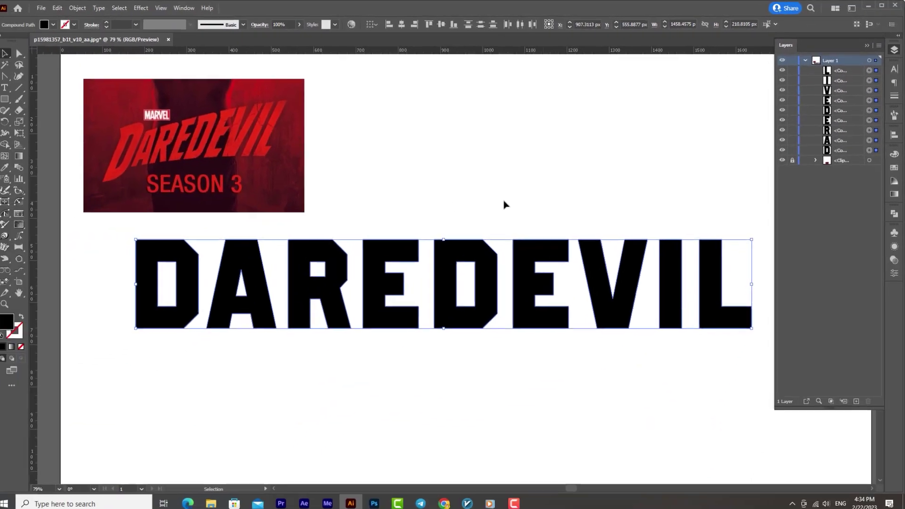
Round the two chamfered outer corners on the first D's right side to a radius of about 60 px.
key("z")
left_click_drag(136, 153, 155, 157)
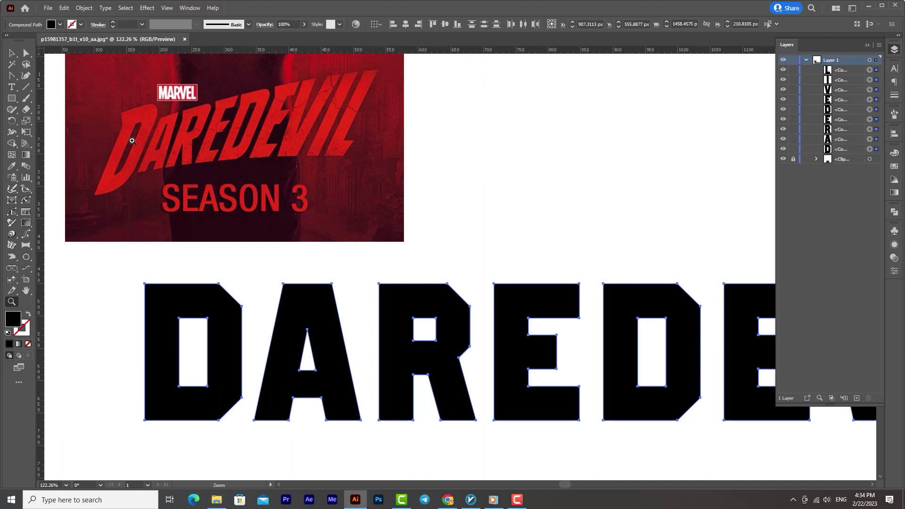
key("v")
left_click(243, 274)
left_click(231, 309)
left_click(27, 54)
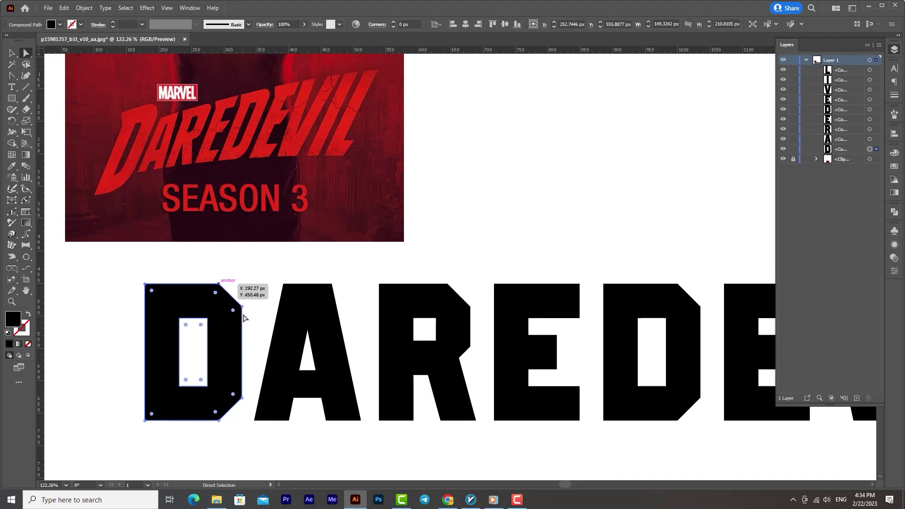
left_click(219, 284)
left_click_drag(233, 310, 203, 351)
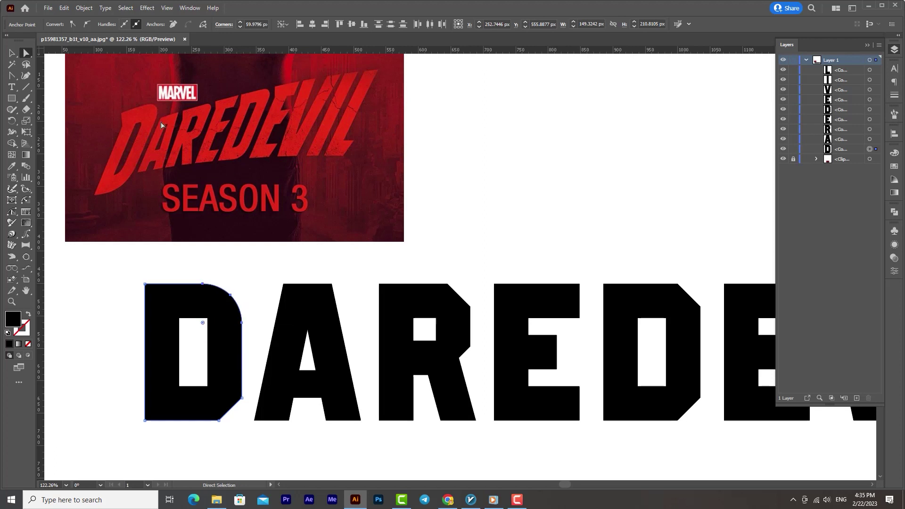
left_click(241, 398)
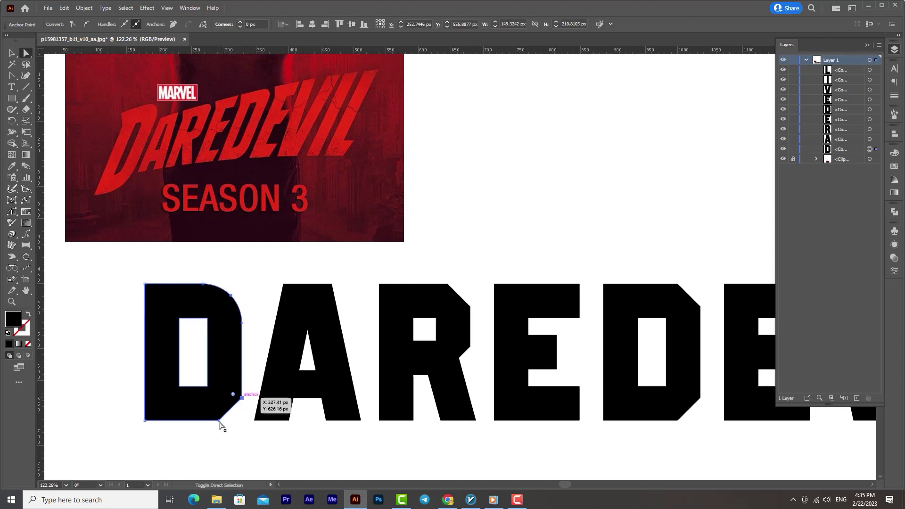
left_click_drag(215, 411, 212, 354)
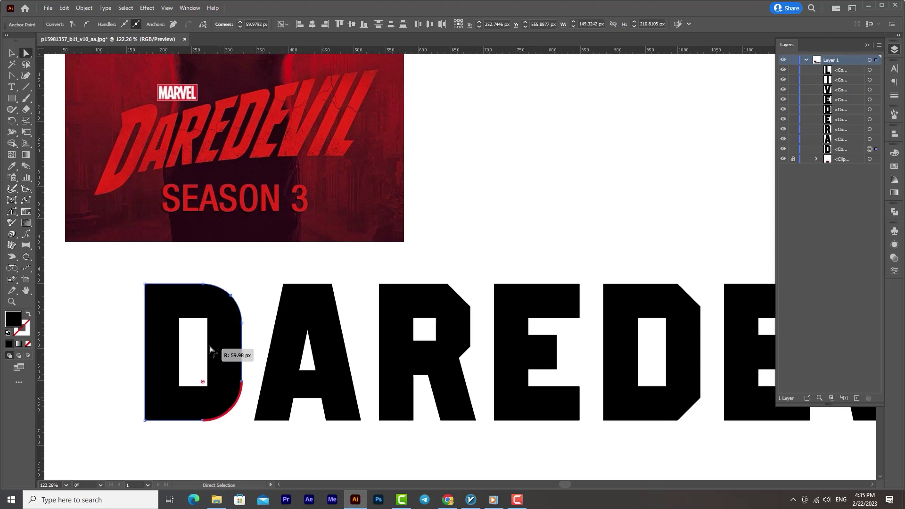
Round the two right corners of the first D's inner counter to about 17.7 px within isolation mode, and exit isolation.
left_click(11, 53)
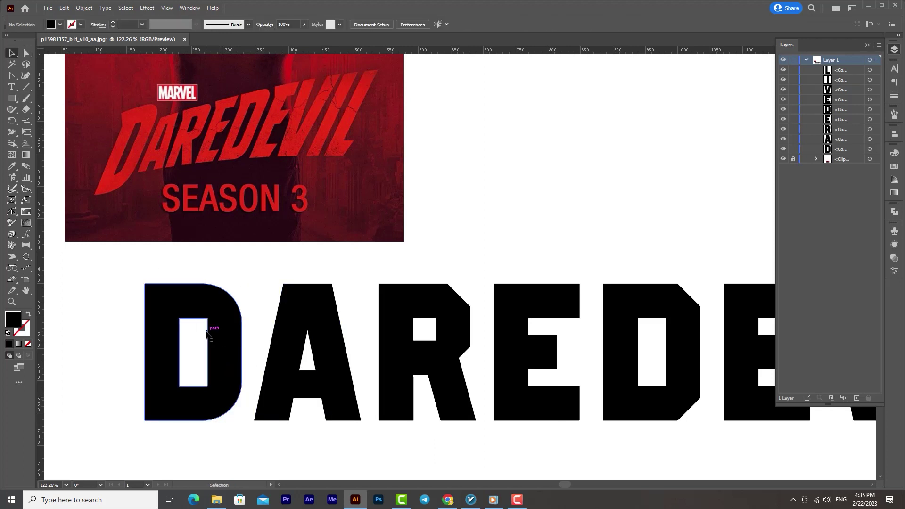
double_click(203, 321)
key("a")
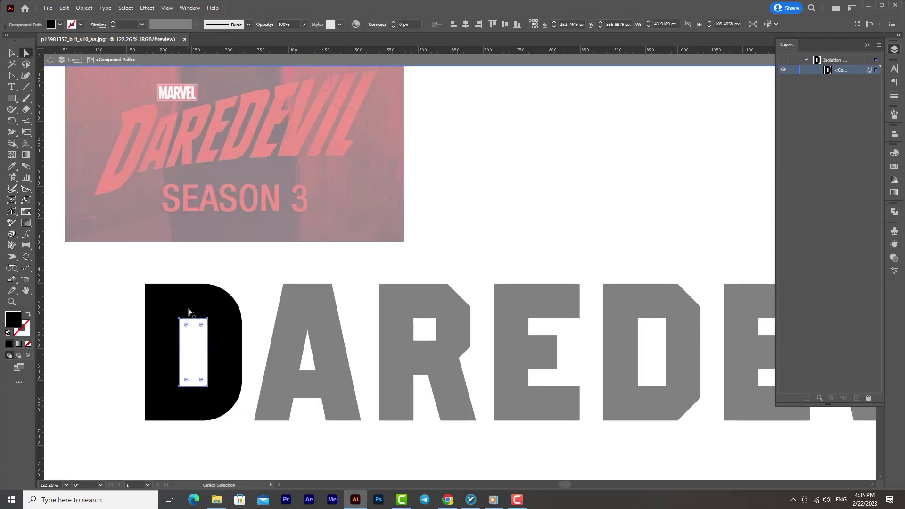
left_click(207, 319)
left_click(207, 386, "shift")
left_click_drag(201, 325, 195, 329)
left_click(232, 63)
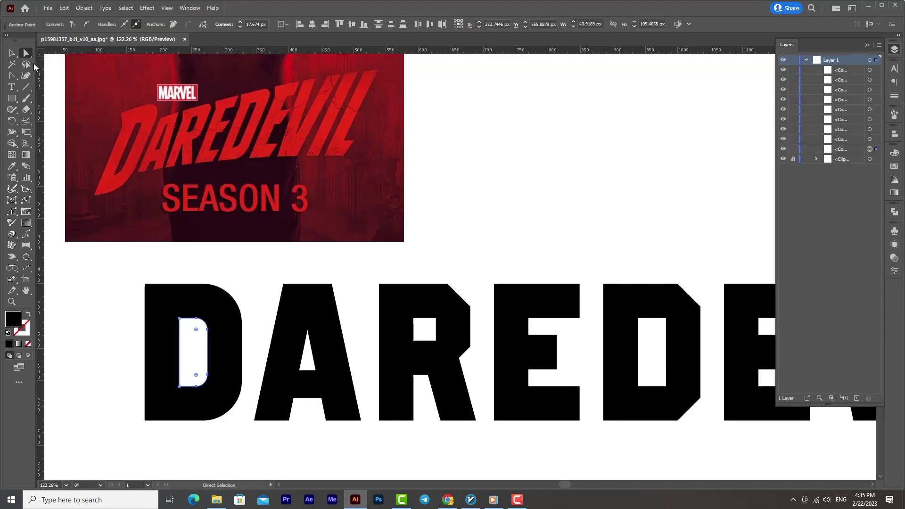
Stretch the first D downward below the baseline to a height of about 266 px.
left_click(12, 54)
left_click(221, 250)
left_click(207, 417)
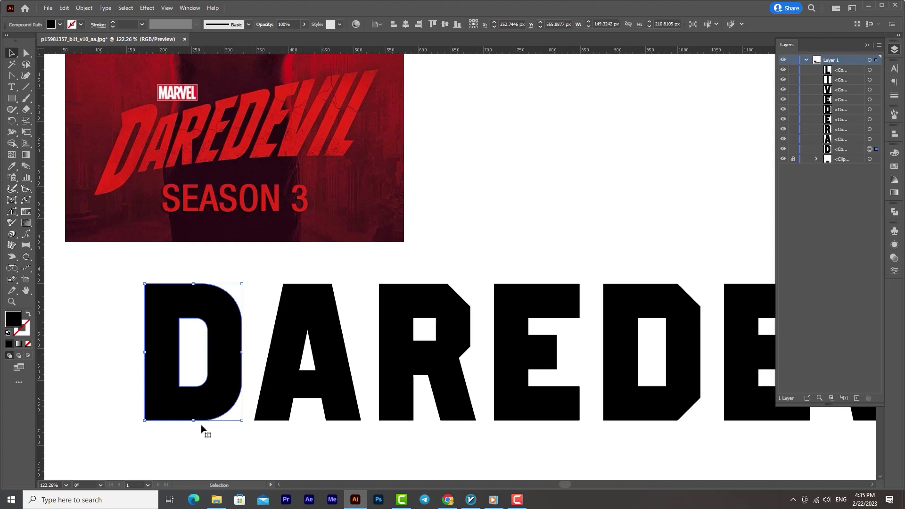
left_click_drag(194, 420, 193, 456)
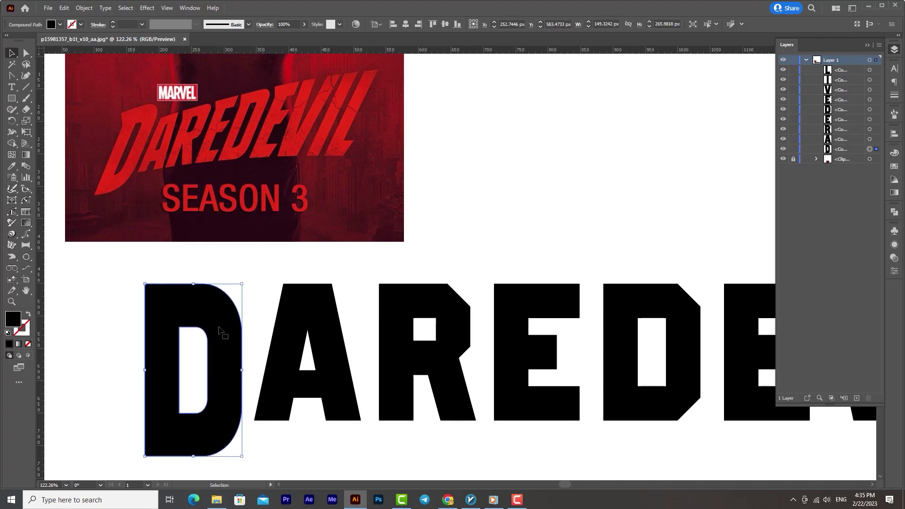
Pull the first D's bottom-left corner point down so the letter is about 275 px high with a slanted base.
scroll(227, 143, "down", 1)
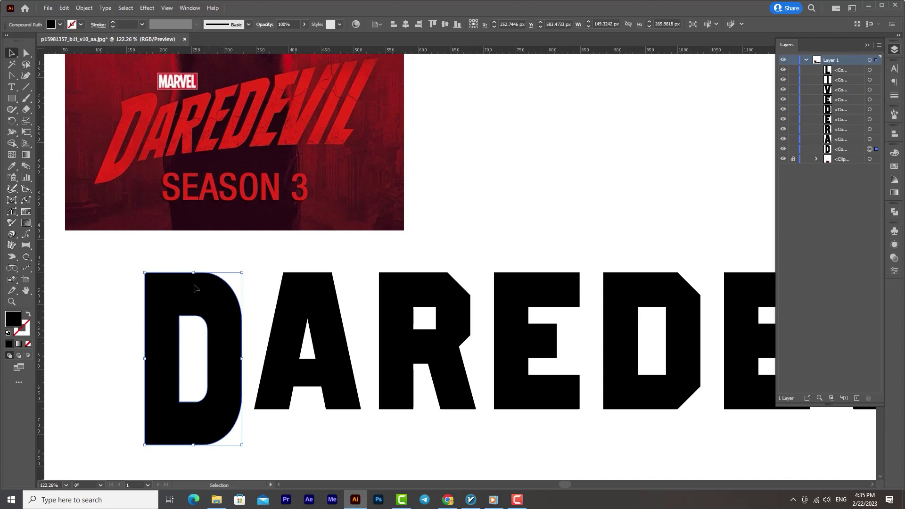
scroll(195, 288, "down", 2)
left_click(26, 53)
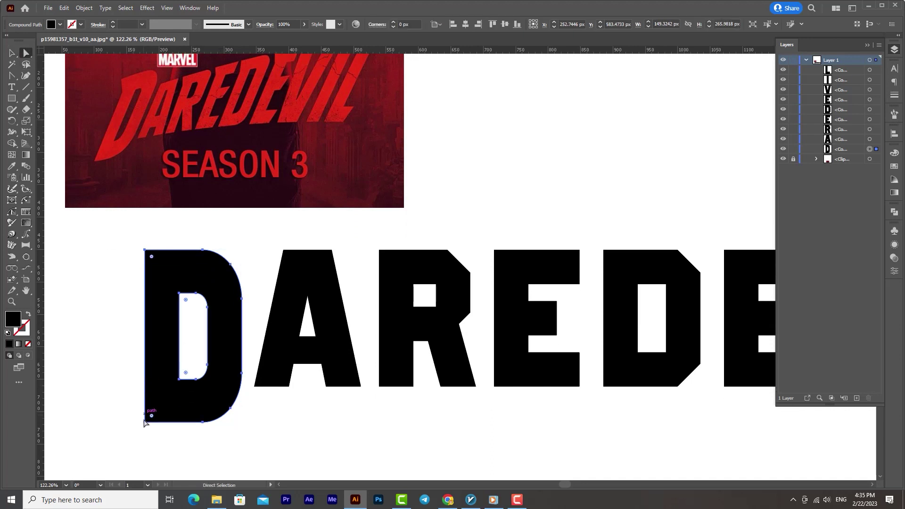
left_click_drag(146, 422, 144, 426)
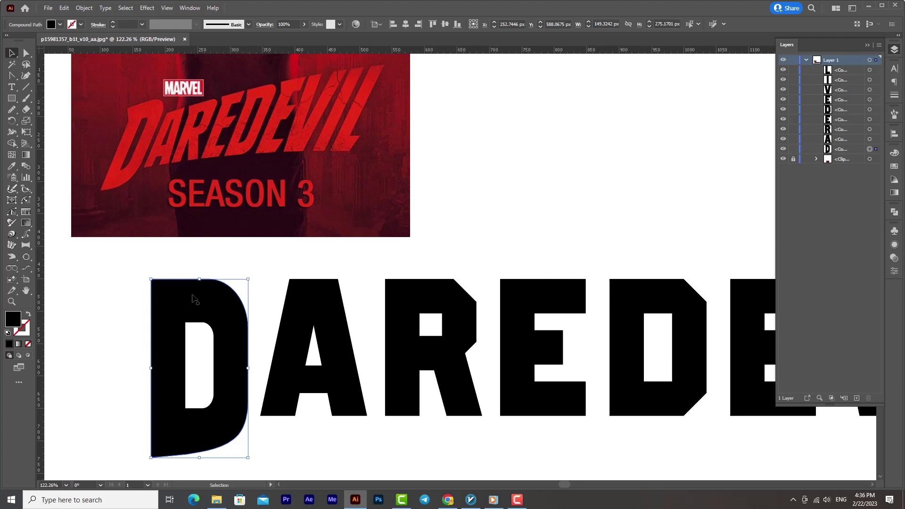
Add an anchor point near the top of the first D's left edge and nudge it 12 px right to form a spur.
left_click(12, 76)
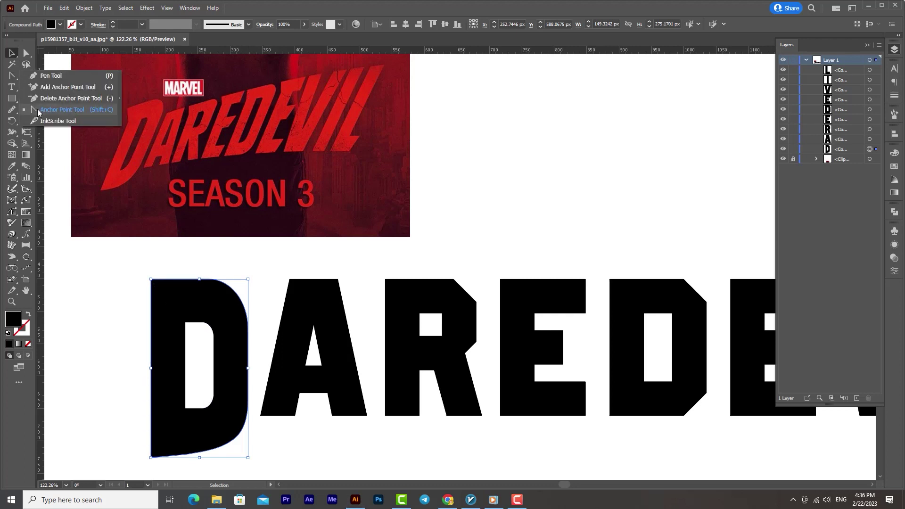
left_click(54, 88)
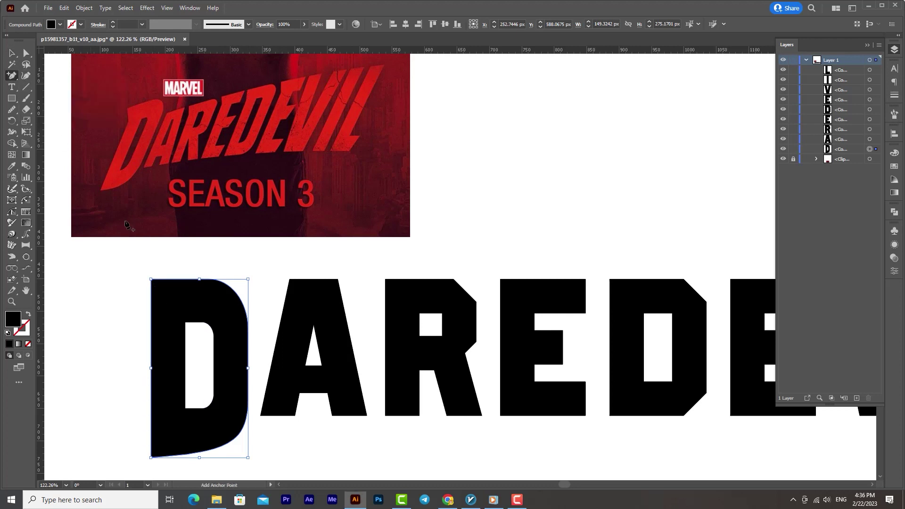
left_click(151, 304)
left_click(12, 75)
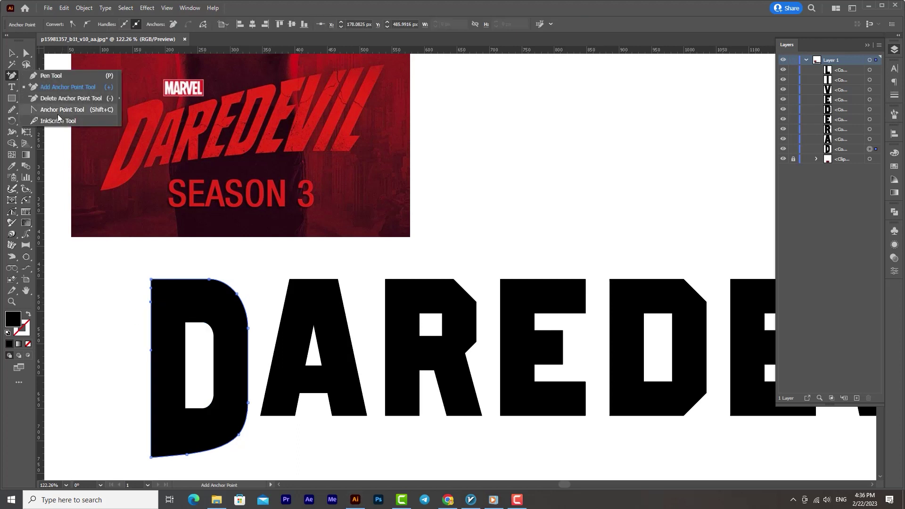
left_click(63, 110)
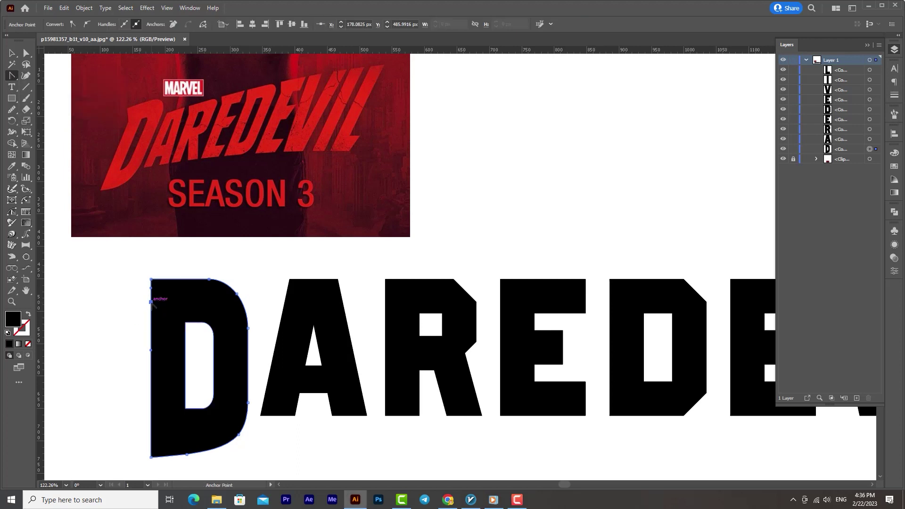
key("Right")
key("Right")
key("Right")
key("Right")
key("Right")
key("Right")
key("Right")
key("Right")
key("Right")
key("Right")
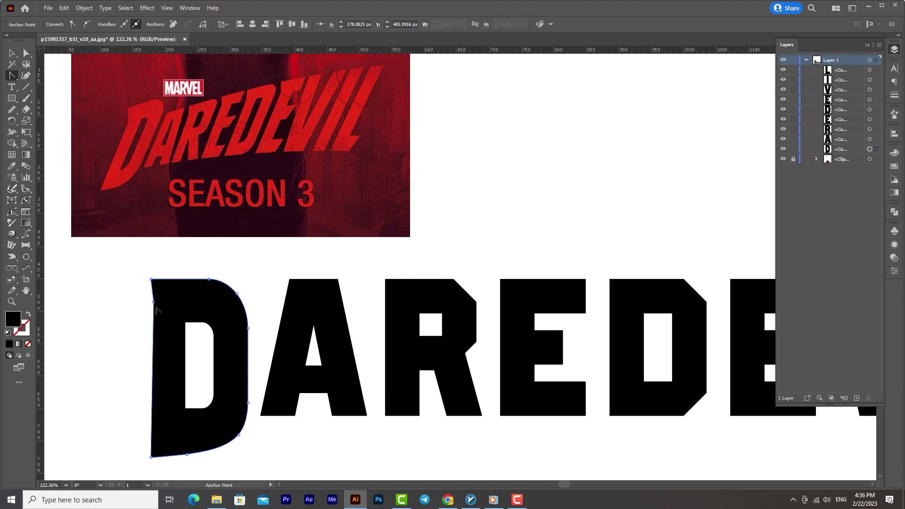
key("Right")
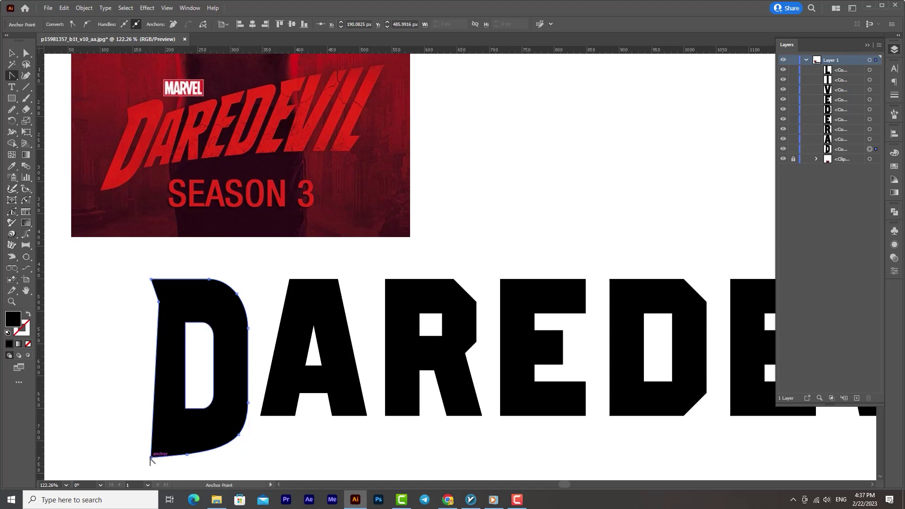
Nudge the first D's bottom-left anchor point 4 px to the right.
key("Right")
key("Right")
key("Right")
key("Right")
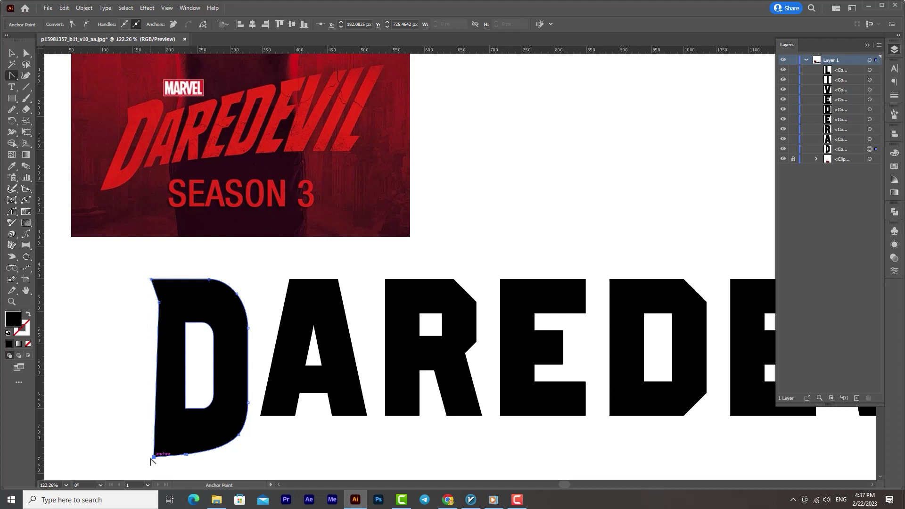
left_click(12, 52)
scroll(438, 222, "down", 1)
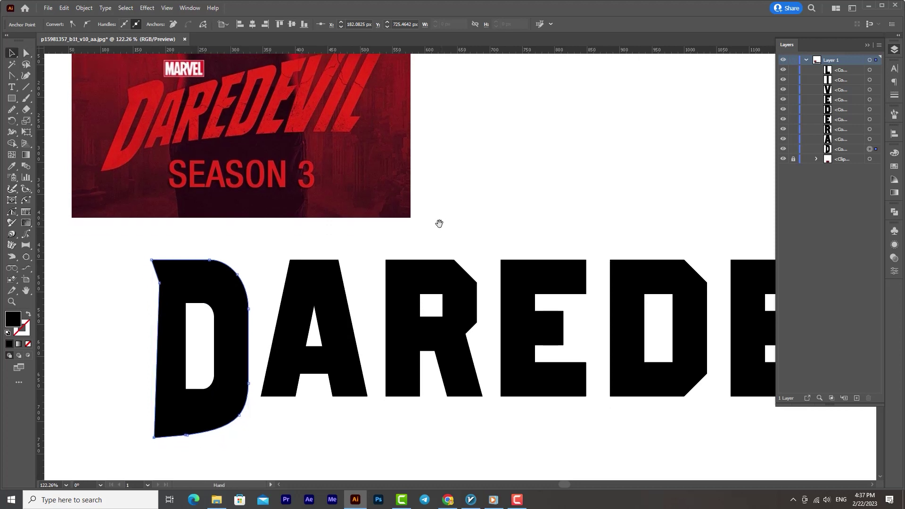
Turn the R's chamfered upper-right corner into a smooth curve by rounding it, deleting the extra anchor point and adjusting the remaining point's handle.
left_click(330, 268)
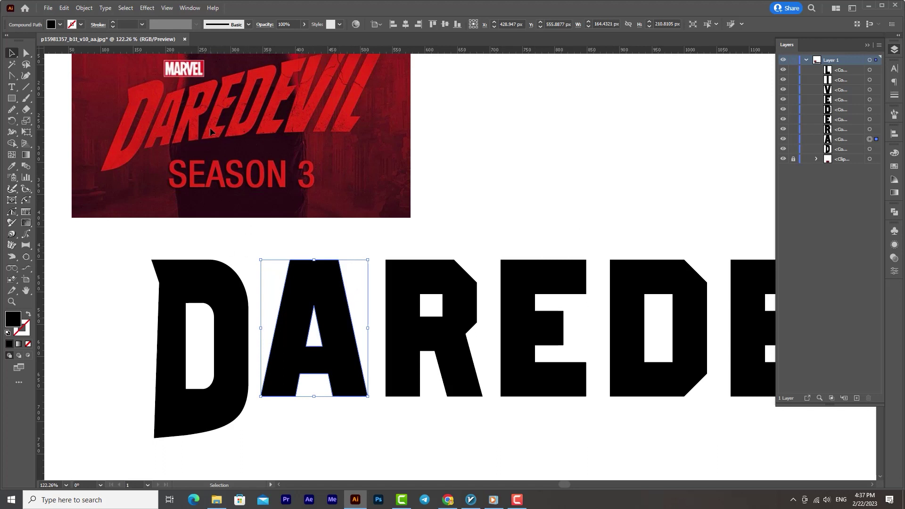
left_click(436, 287)
left_click(26, 54)
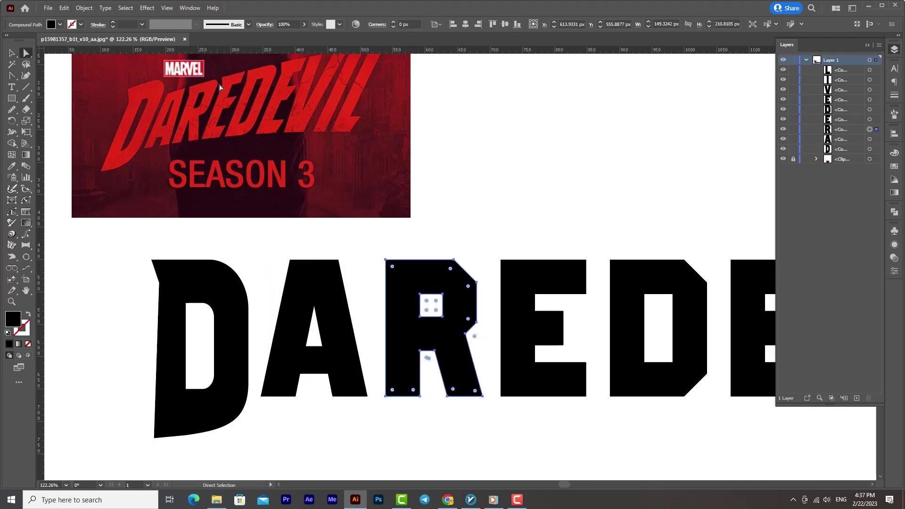
left_click(462, 268)
left_click_drag(451, 268, 444, 285)
left_click_drag(12, 75, 47, 98)
left_click(461, 269)
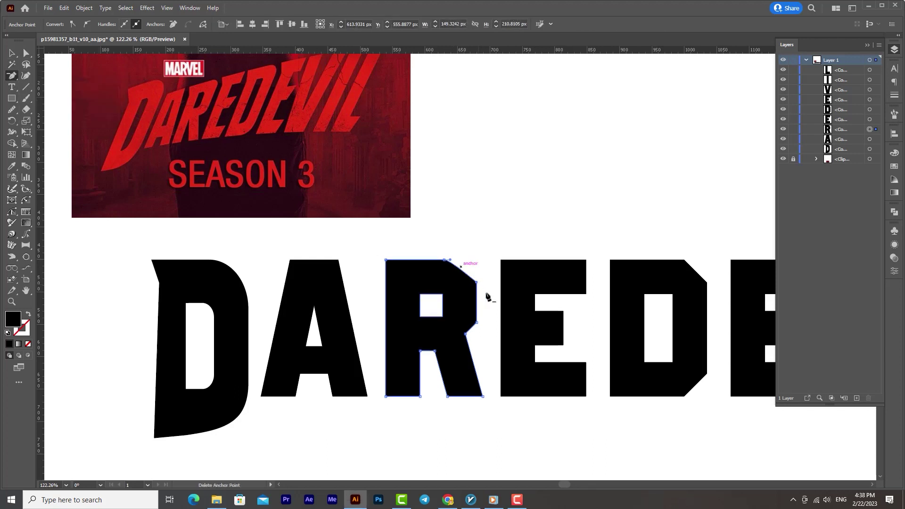
left_click_drag(11, 78, 38, 111)
left_click_drag(450, 261, 476, 264)
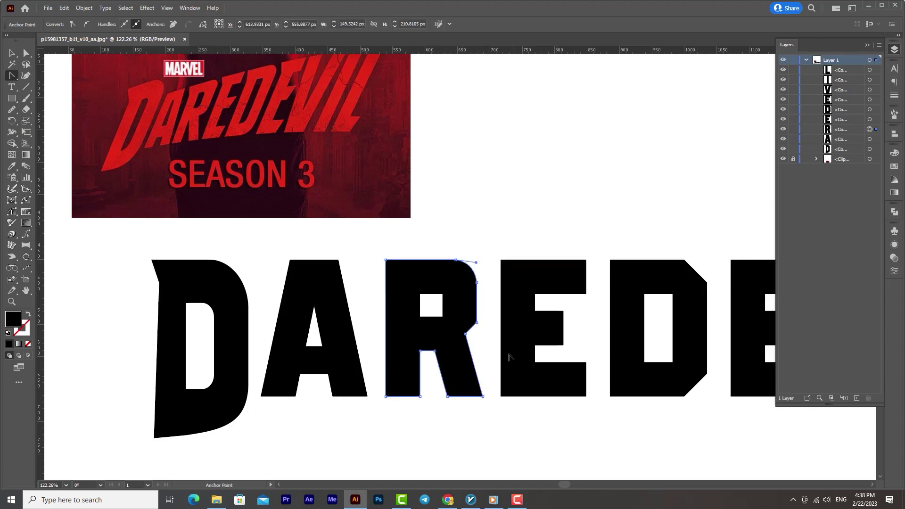
Round the lower-right corner of the R's bowl to a radius of about 43 px.
left_click(476, 322)
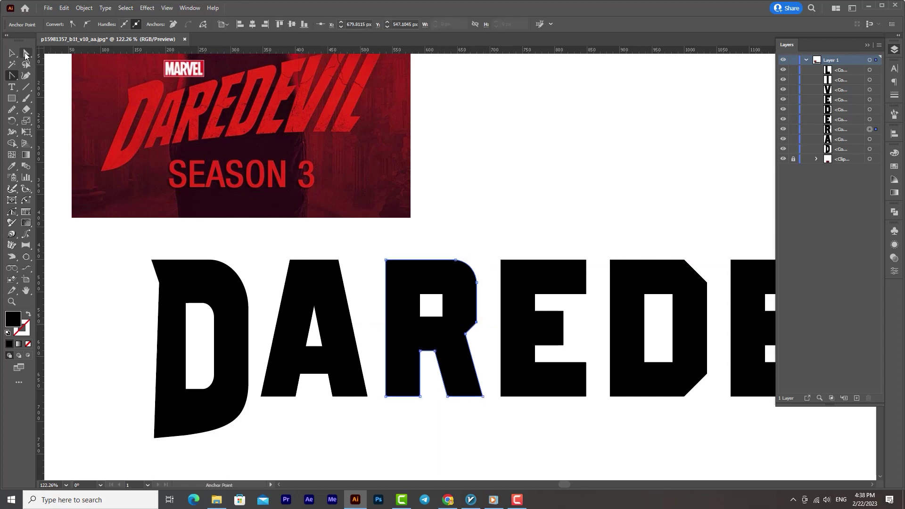
left_click(26, 53)
left_click_drag(463, 317, 449, 311)
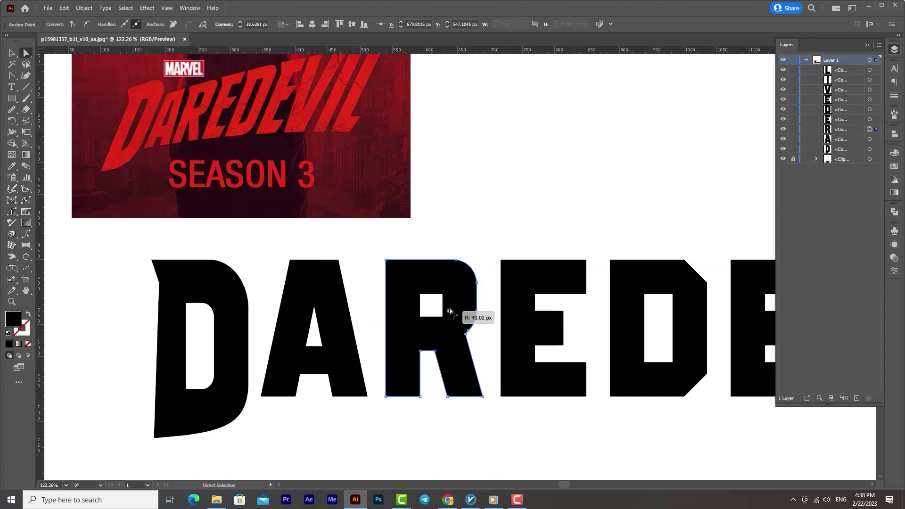
Round the right corners of the R's inner counter to about 11 px within isolation mode, and exit isolation.
key("v")
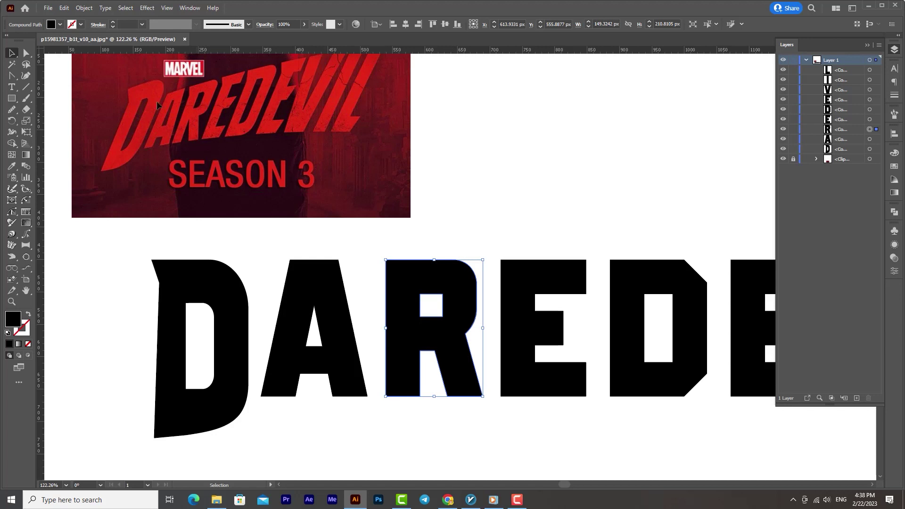
double_click(443, 306)
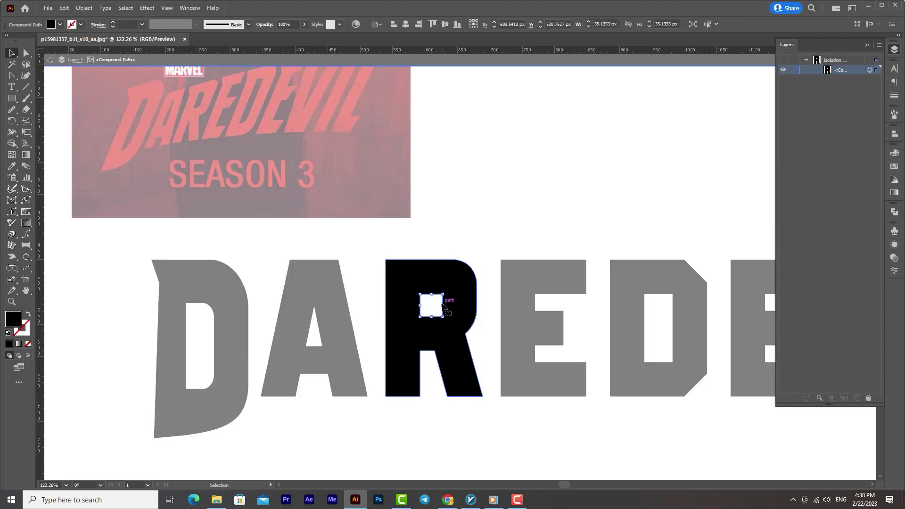
left_click(27, 53)
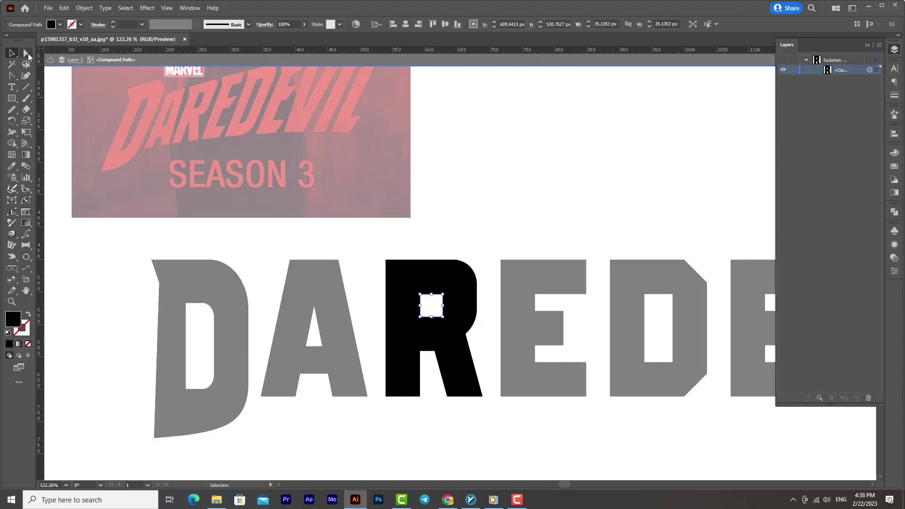
left_click(442, 295)
left_click_drag(435, 300, 434, 303)
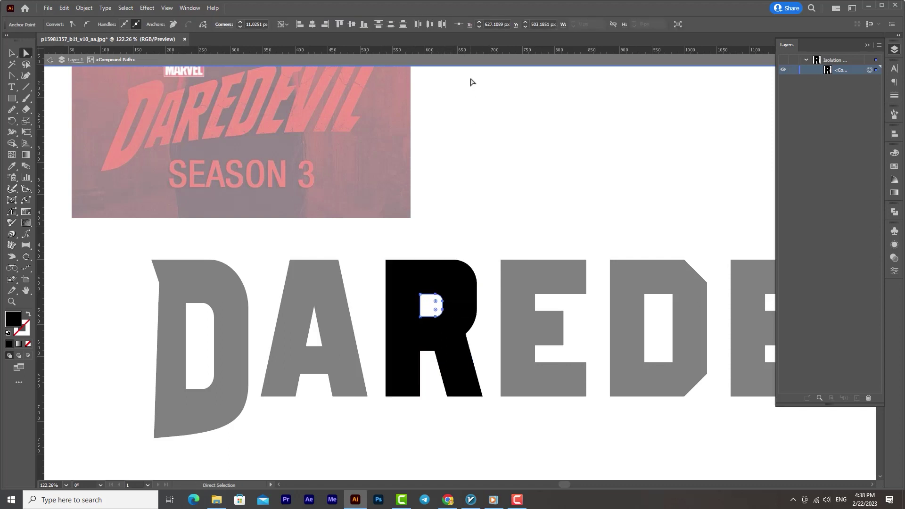
left_click(468, 61)
key("v")
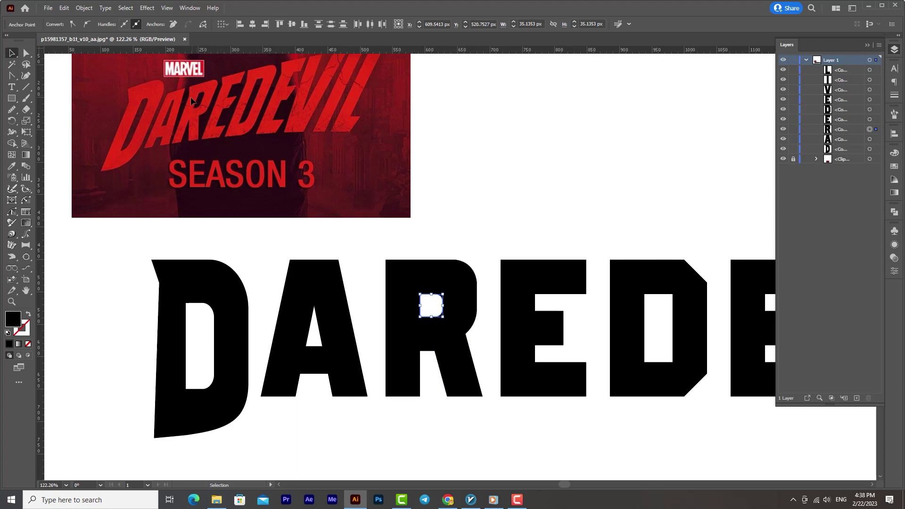
Add an anchor point near the top of the R's left edge and move it 10 px to the right.
left_click(26, 75)
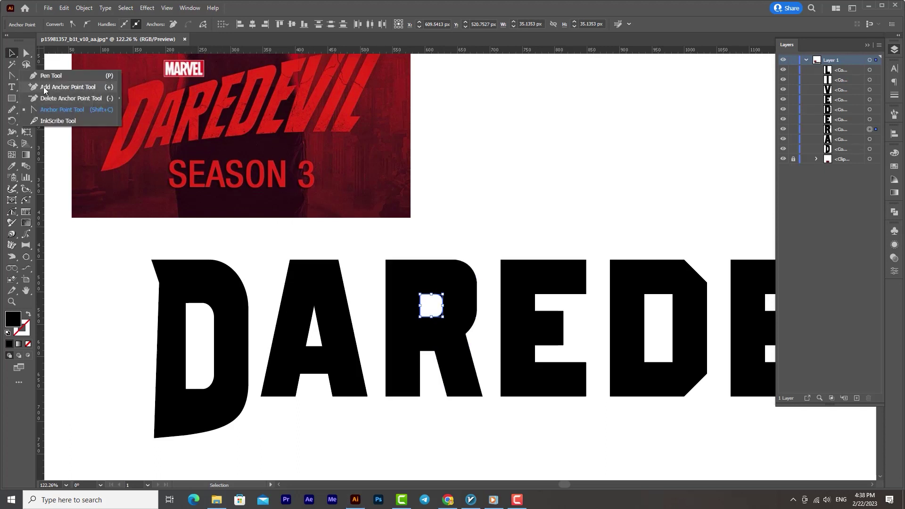
left_click(47, 84)
left_click(385, 278)
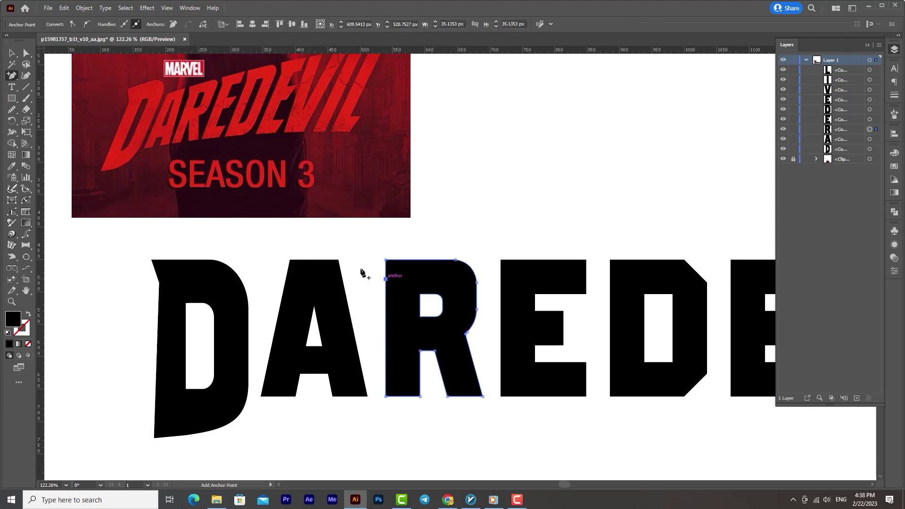
left_click(13, 76)
left_click(47, 110)
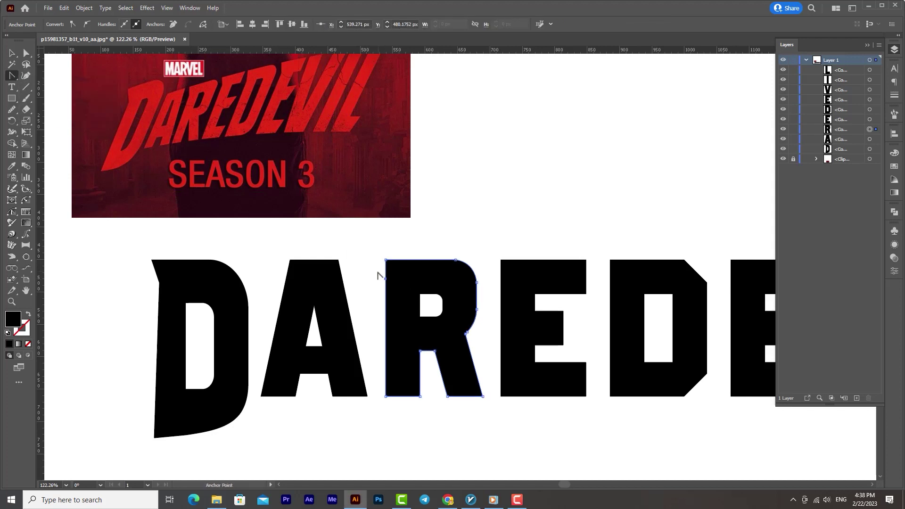
left_click_drag(386, 278, 500, 294)
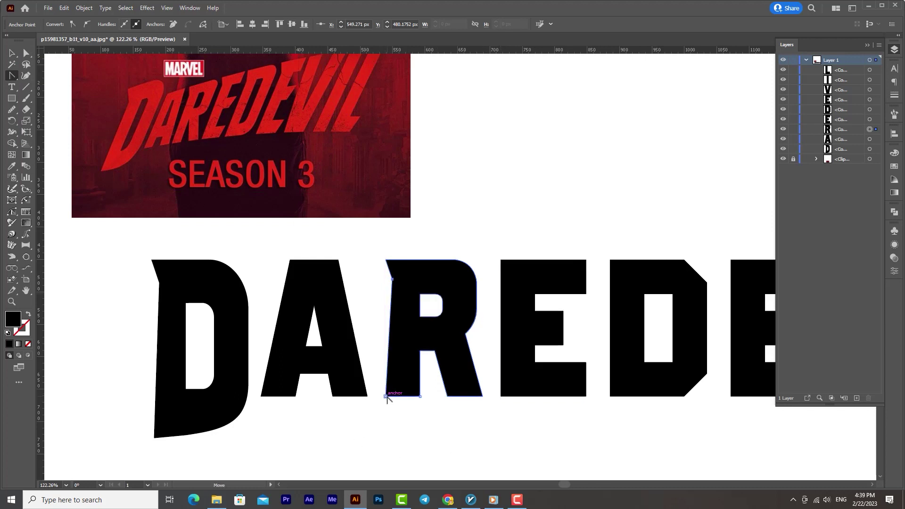
Nudge the R's bottom-left anchor point 4 px to the right.
key("Right")
key("Right")
key("Right")
key("Right")
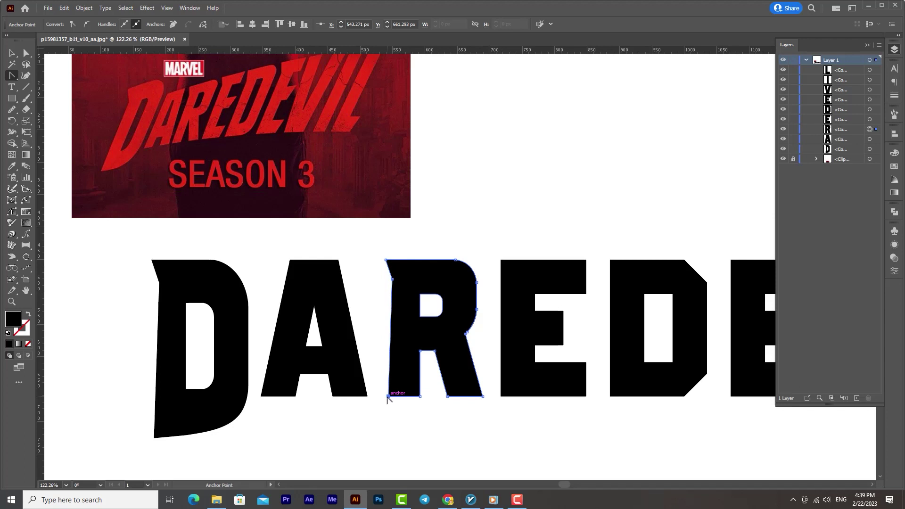
Add an anchor point near the top of the first E's left edge, move it about 10 px right, and shift the bottom-left anchor slightly right.
left_click_drag(462, 310, 447, 311)
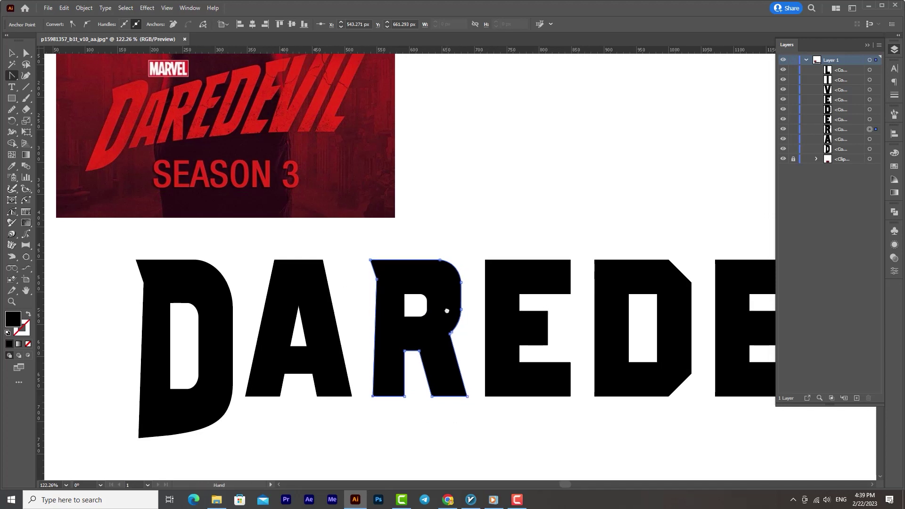
left_click(11, 53)
left_click(522, 315)
left_click_drag(522, 315, 483, 326)
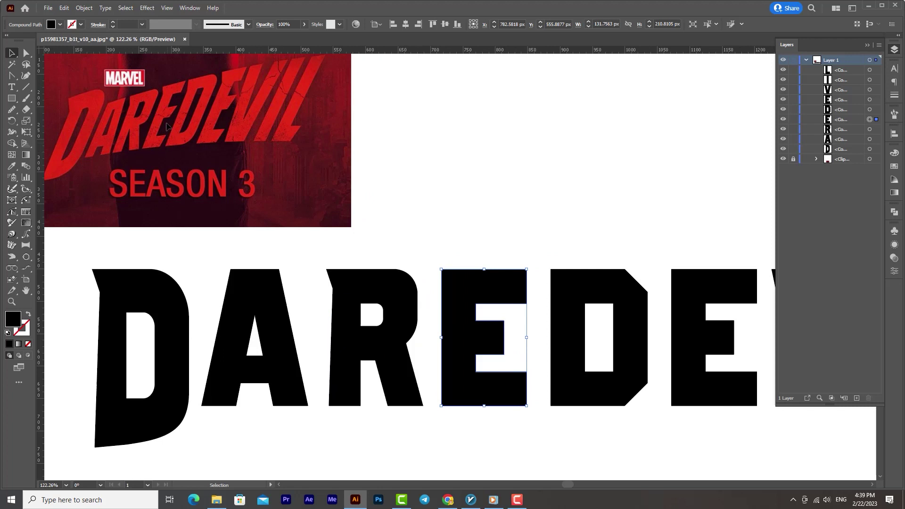
right_click(15, 77)
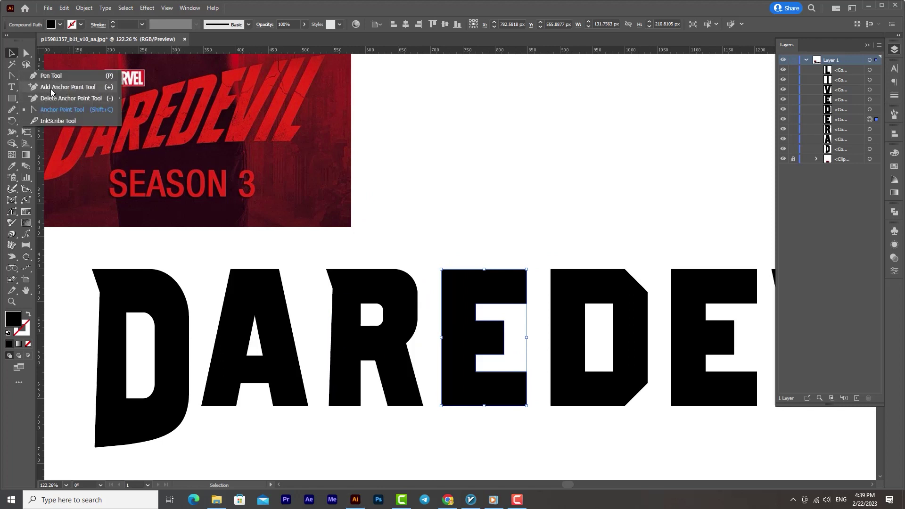
left_click(67, 87)
left_click(441, 288)
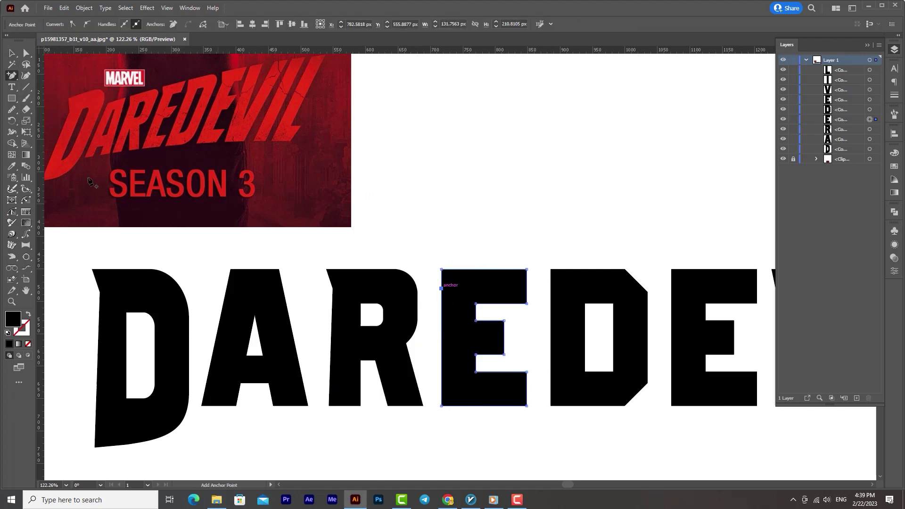
left_click(12, 75)
left_click(52, 109)
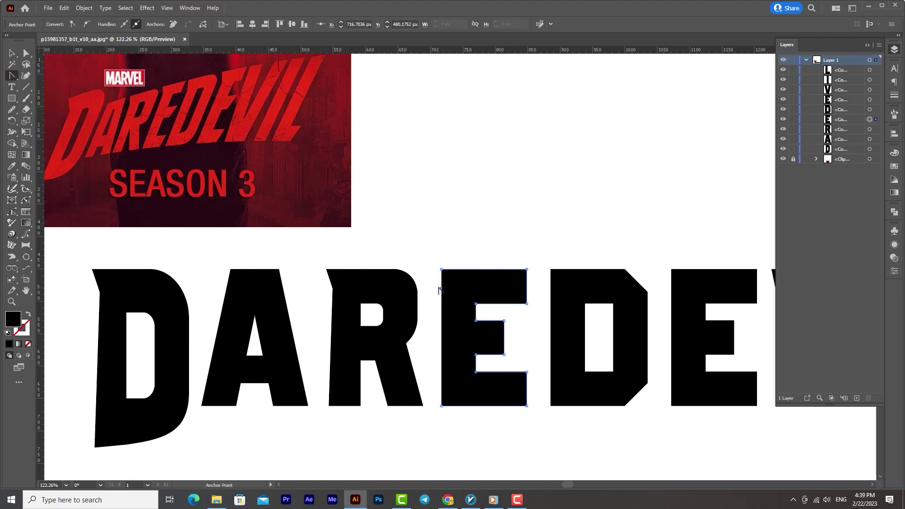
left_click_drag(443, 288, 443, 291)
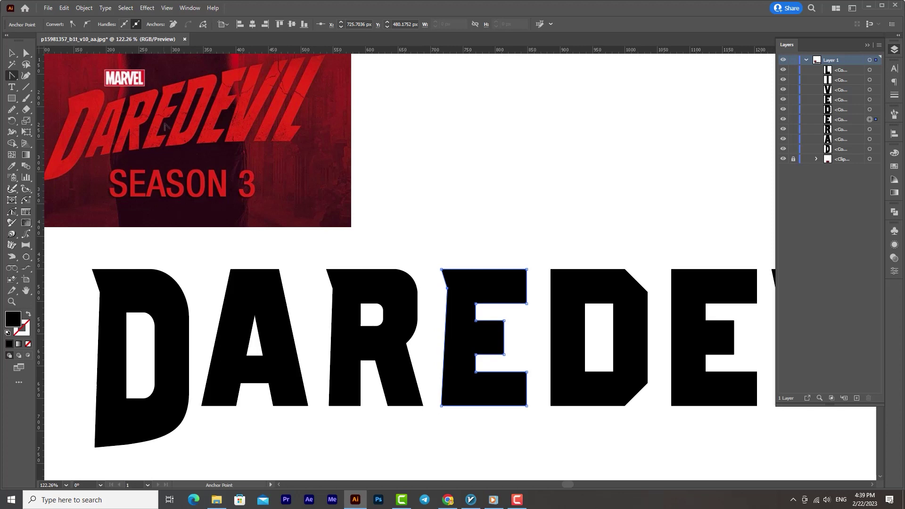
left_click_drag(441, 405, 442, 406)
Slant the ends of the first E's arms by moving their lower-right anchors left, about 10 px on the top and middle arms and 15 px on the bottom.
left_click(527, 304)
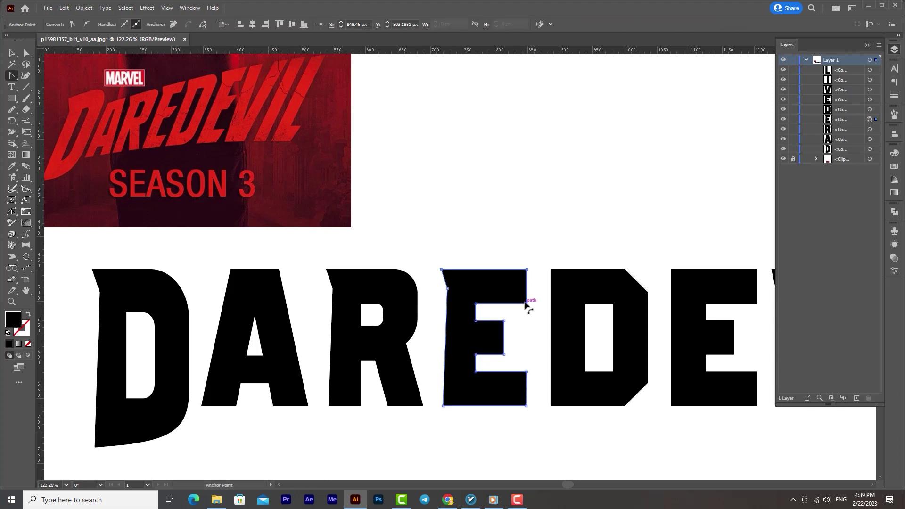
left_click_drag(526, 304, 521, 304)
left_click(504, 354)
key("Left")
key("Left")
key("Left")
key("Left")
key("Left")
key("Left")
key("Left")
key("Left")
key("Left")
key("Left")
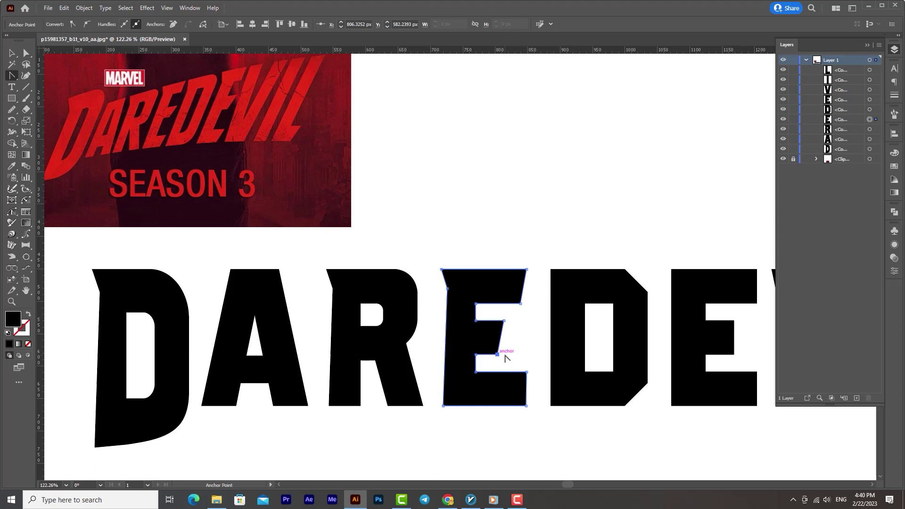
left_click(527, 405)
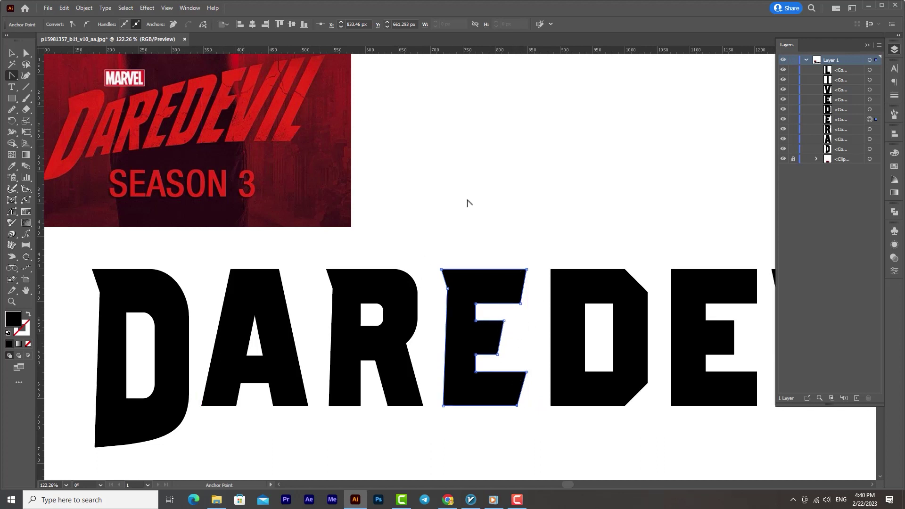
Lengthen the first E's middle arm by moving its upper-right anchor to about X 834 px and its lower-right anchor to about X 815 px.
left_click_drag(504, 321, 515, 321)
left_click_drag(498, 355, 508, 355)
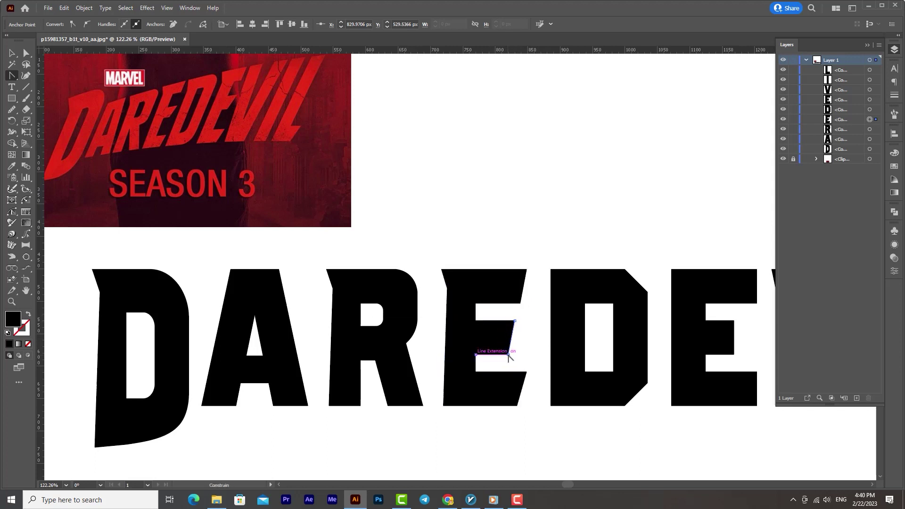
left_click_drag(508, 355, 508, 355)
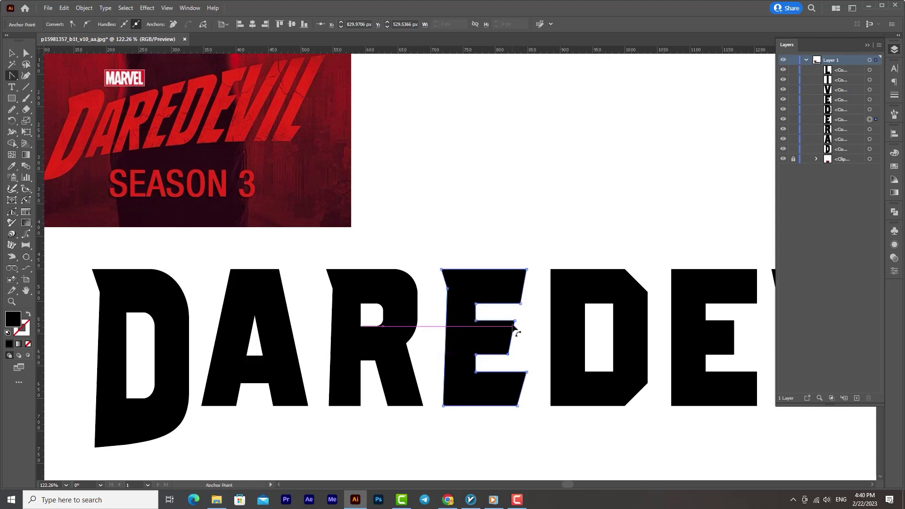
left_click_drag(515, 321, 518, 321)
left_click(508, 355)
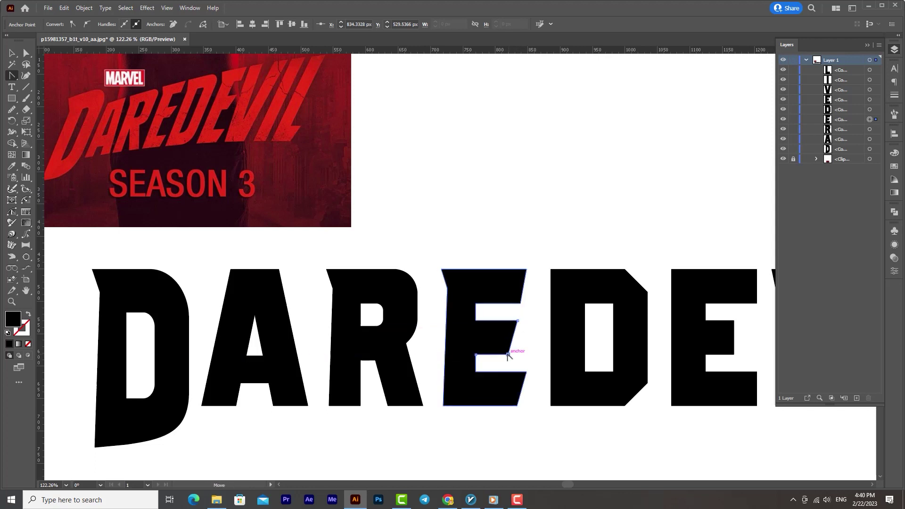
Place a copy of the reshaped first D over the second D and delete the original second D.
left_click_drag(505, 356, 453, 350)
left_click(12, 54)
left_click(585, 293)
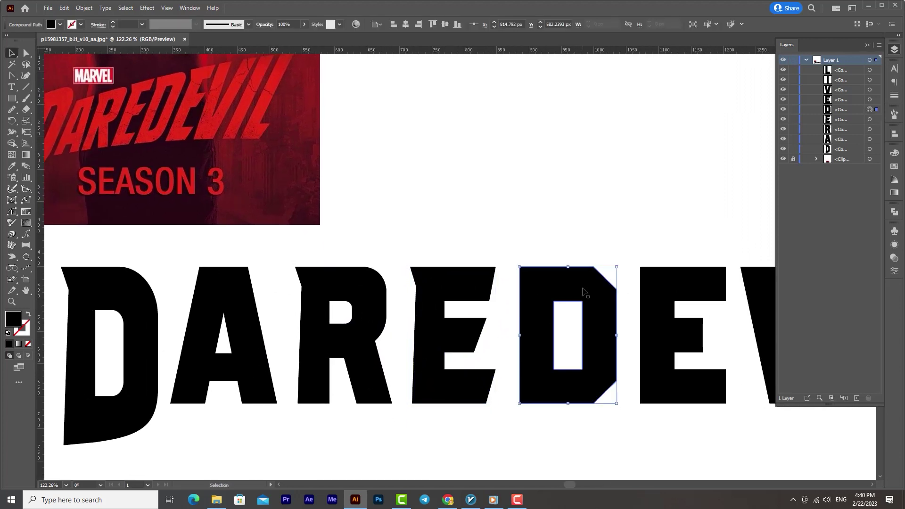
left_click_drag(140, 391, 595, 383)
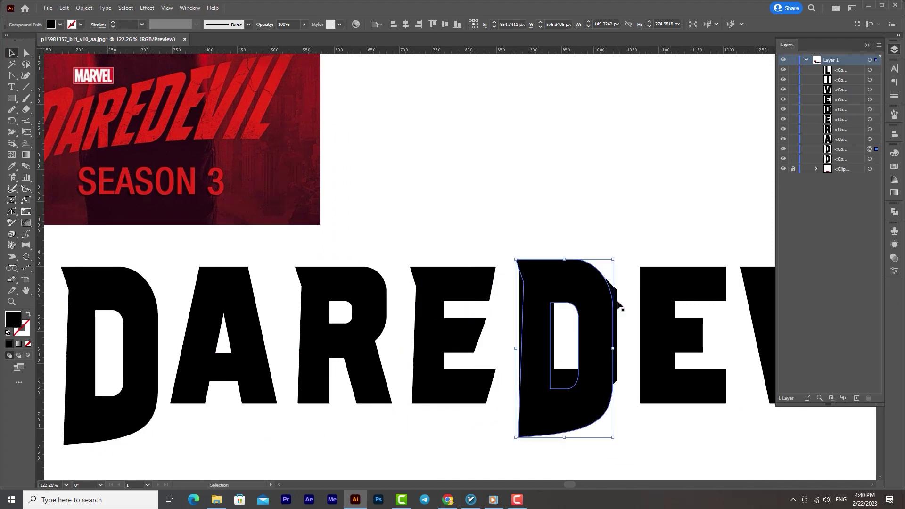
key("Delete")
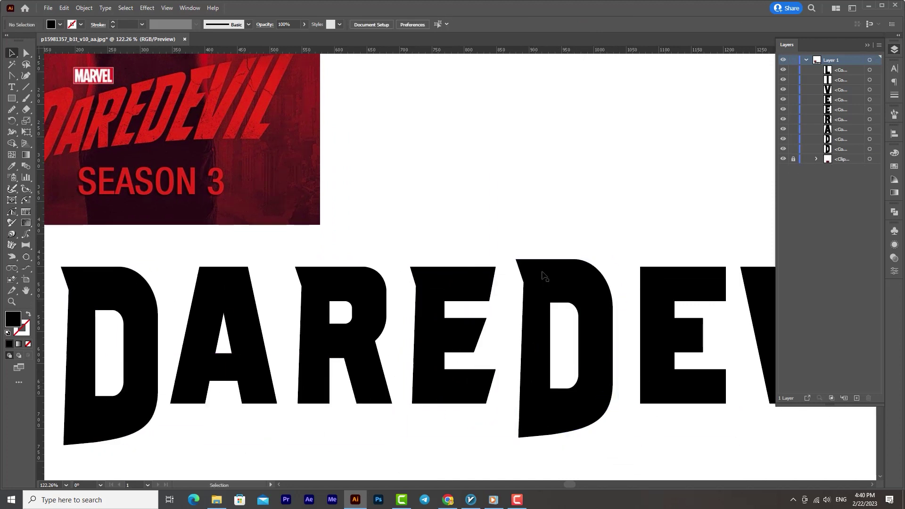
Replace the second E with a copy of the reshaped first E, temporarily hiding the copy to delete the original letter.
left_click_drag(613, 350, 510, 371)
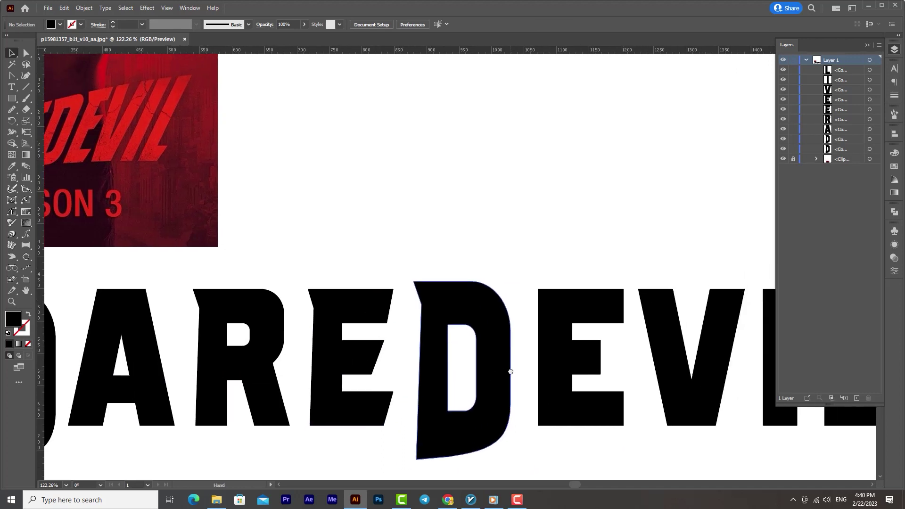
left_click_drag(348, 381, 585, 362)
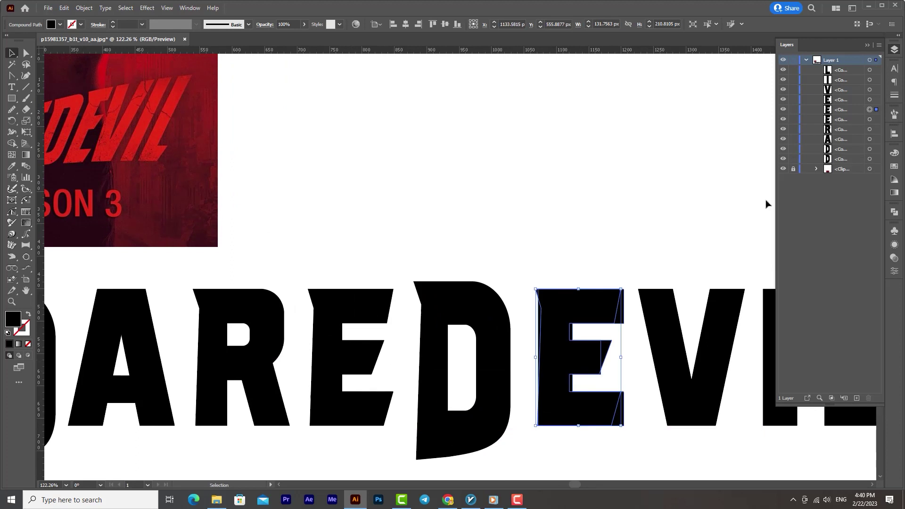
left_click(783, 111)
left_click(605, 309)
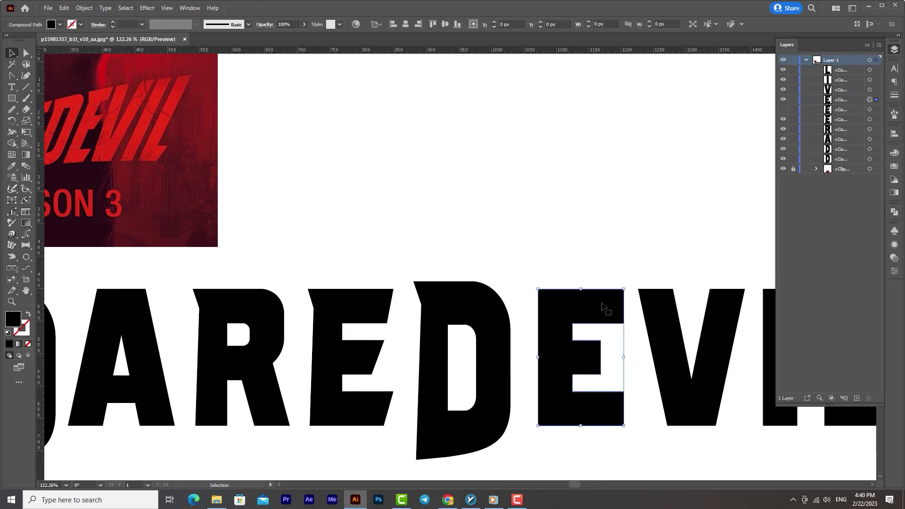
key("Delete")
left_click(783, 99)
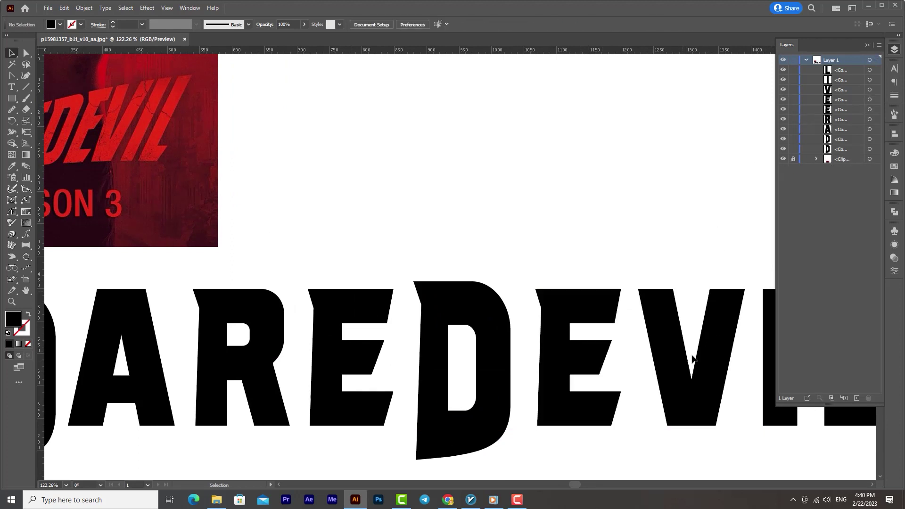
Slant the end of the L's foot by moving its bottom-right anchor point 15 px to the left.
left_click_drag(707, 362, 585, 344)
left_click(12, 76)
left_click_drag(513, 306, 471, 302)
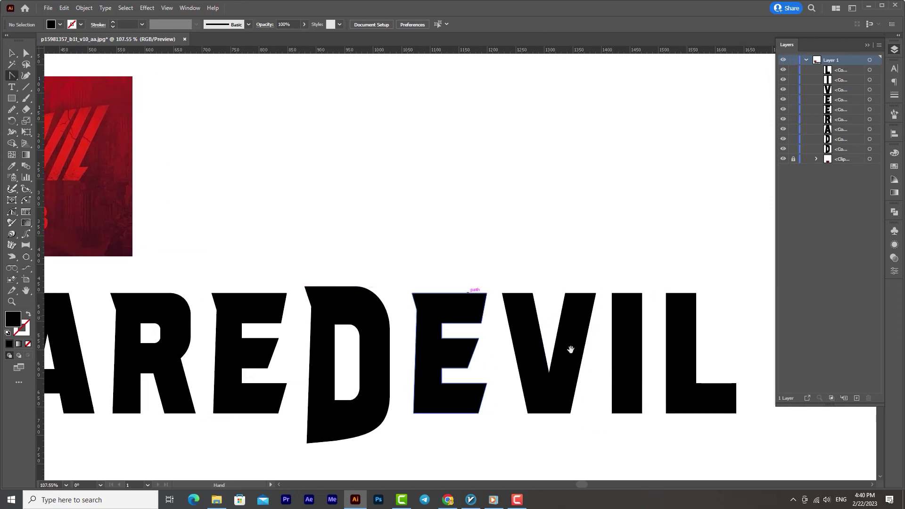
left_click(736, 414)
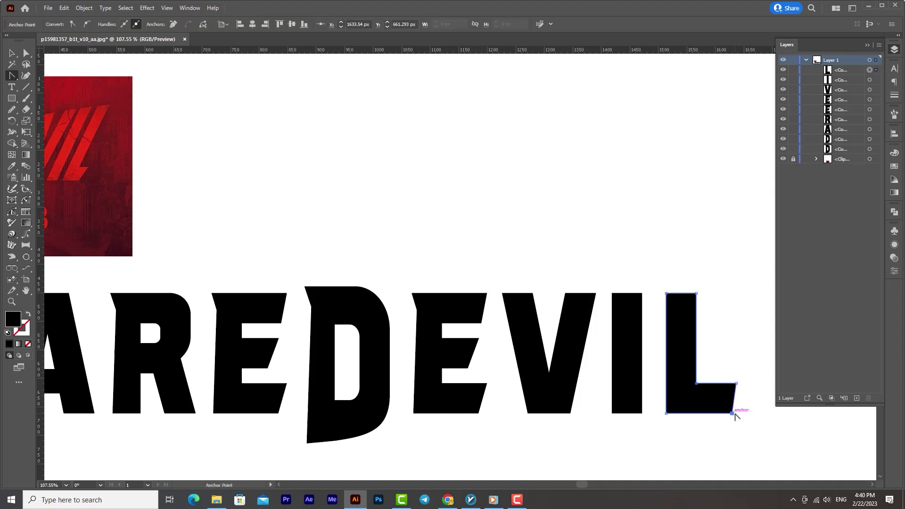
Trace the upper edge of the reference DAREDEVIL lettering with an unfilled, 1 pt black curved Pen path about 340 px wide.
key("z")
left_click_drag(584, 349, 516, 329)
key("v")
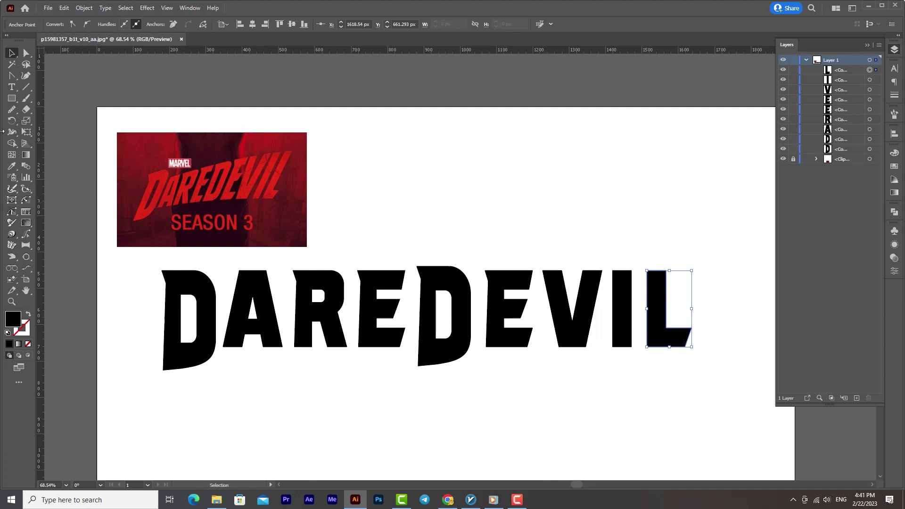
left_click_drag(14, 79, 52, 75)
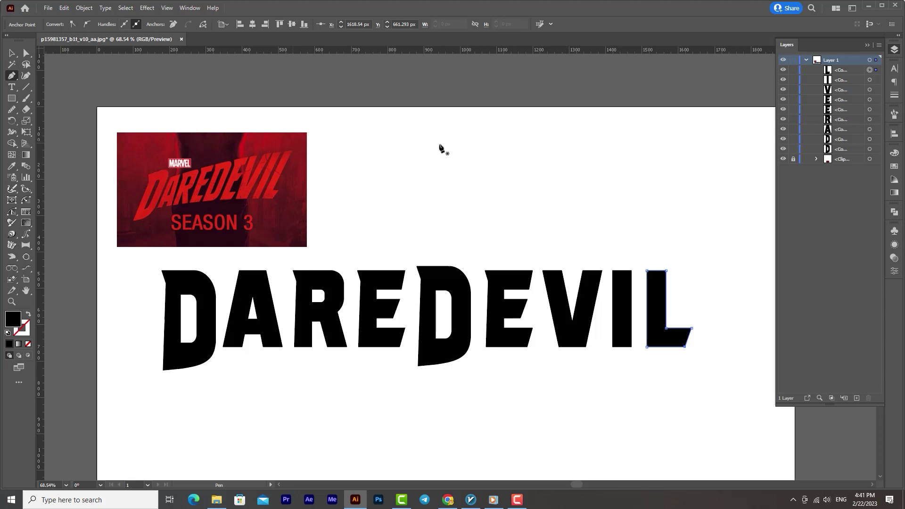
left_click(169, 177)
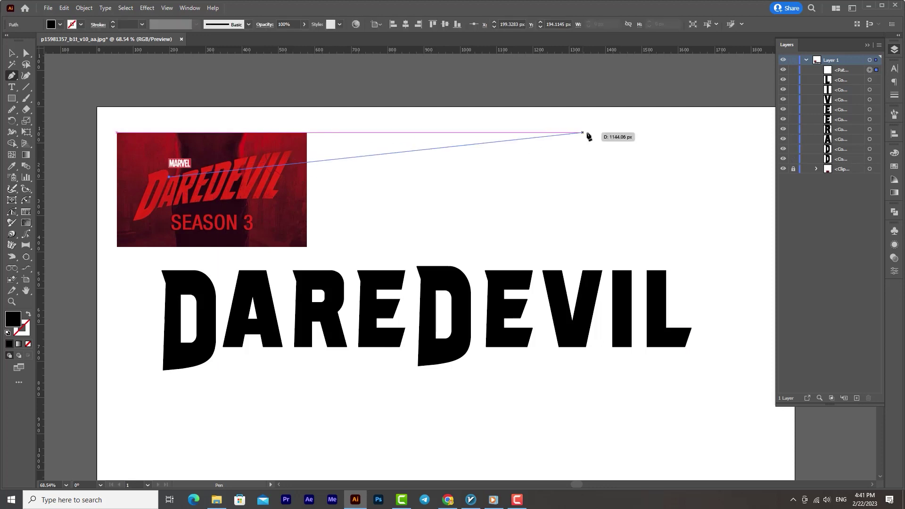
left_click_drag(648, 171, 622, 162)
key("ctrl+minus")
scroll(626, 162, "down", 3)
scroll(625, 162, "right", 5)
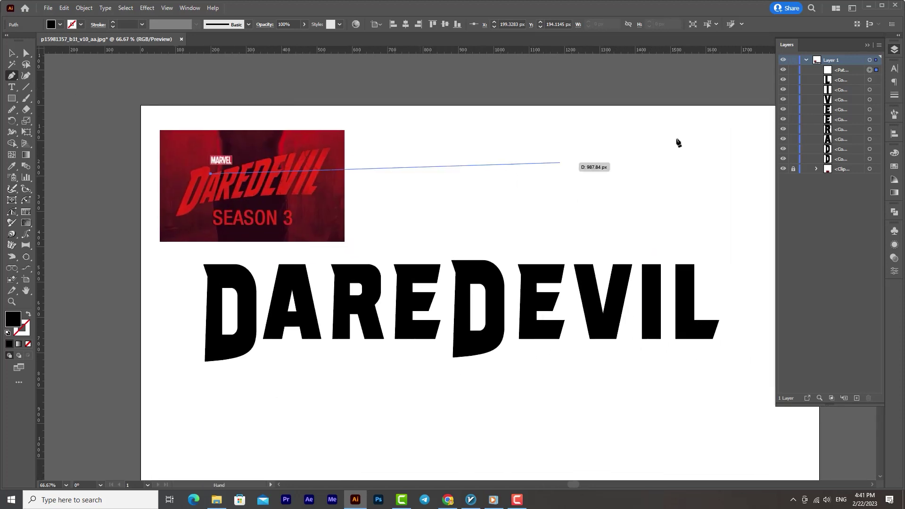
left_click_drag(661, 115, 842, 127)
key("ctrl+z")
mouse_move(331, 148)
left_mouse_down()
mouse_move(385, 142)
mouse_move(4, 84)
mouse_move(8, 55)
left_mouse_up()
left_click(330, 148)
key("v")
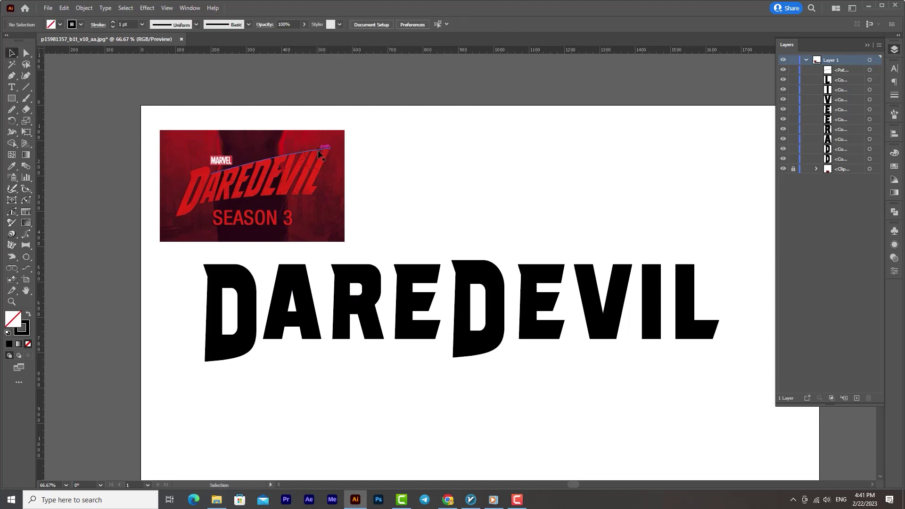
Trace the lower edge of the reference DAREDEVIL lettering with a second curved Pen path about 315 px wide.
left_click(11, 77)
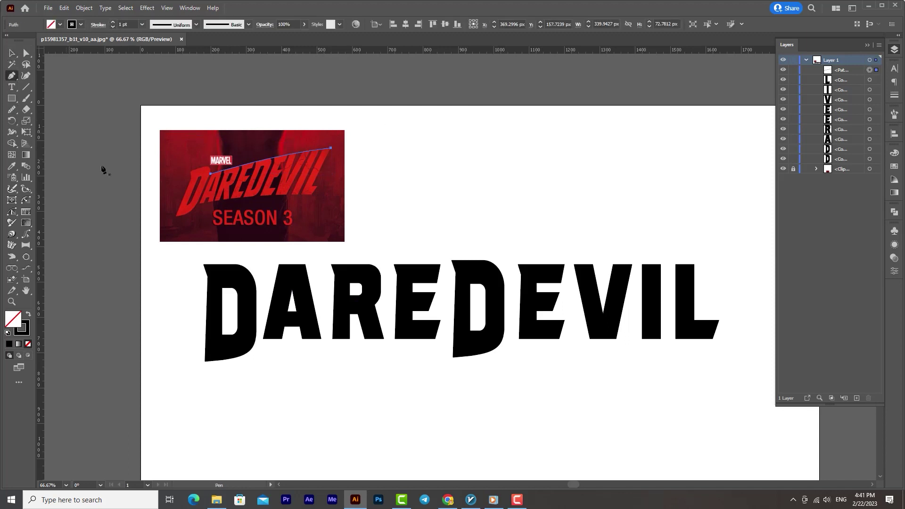
left_click(200, 204)
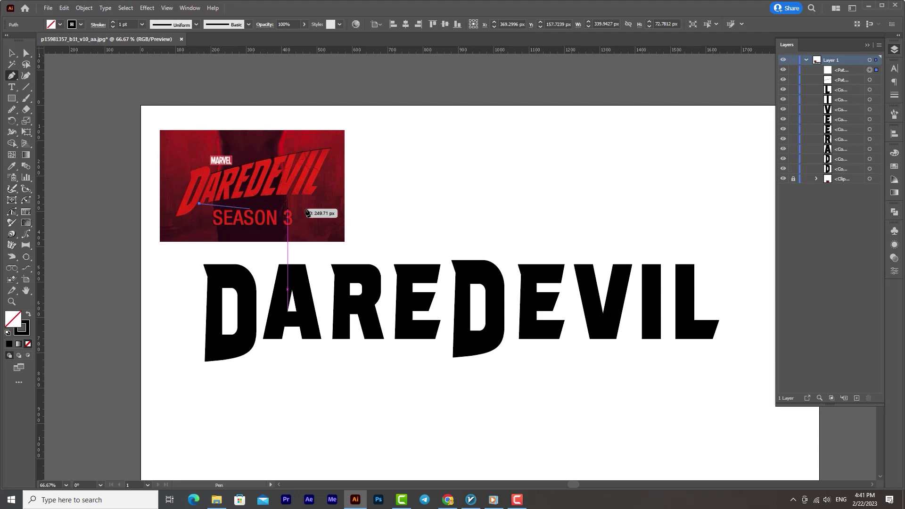
left_click_drag(311, 194, 333, 202)
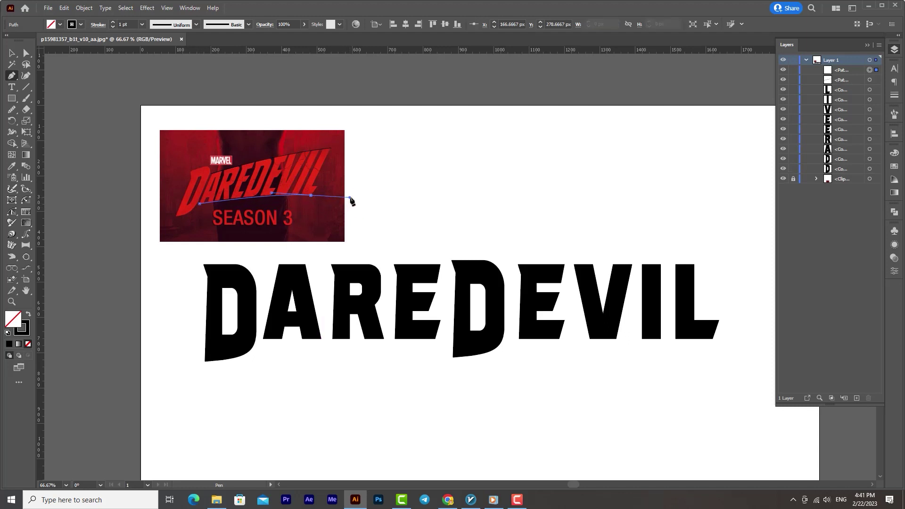
left_click(11, 53)
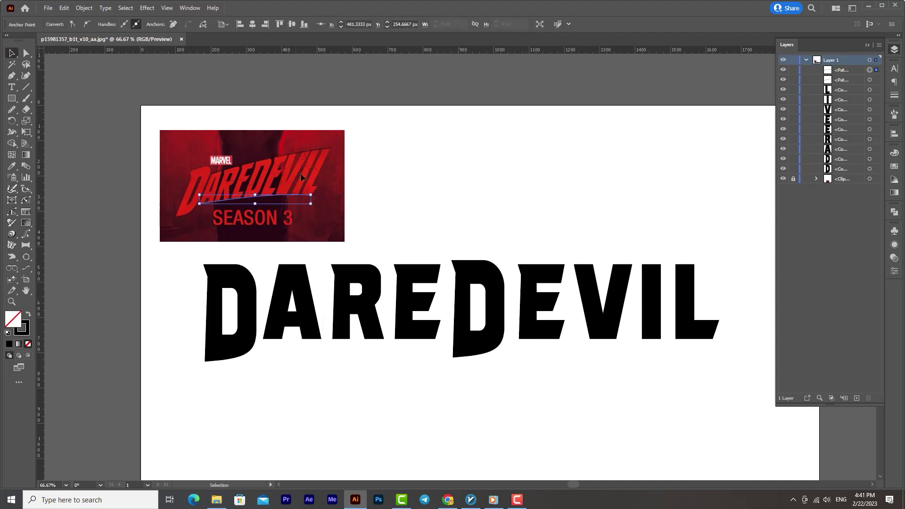
Move both traced curves off the reference onto the lettering and scale them together to about 1399 px wide and 591 px high.
left_click(329, 148, "shift")
left_click_drag(330, 148, 536, 84)
key("z")
left_click(454, 259, "ctrl+alt")
left_click_drag(407, 210, 347, 259)
left_click(332, 169)
key("ctrl+z")
left_click_drag(404, 80, 735, 378)
left_click_drag(488, 348, 469, 306)
left_click_drag(587, 334, 683, 374)
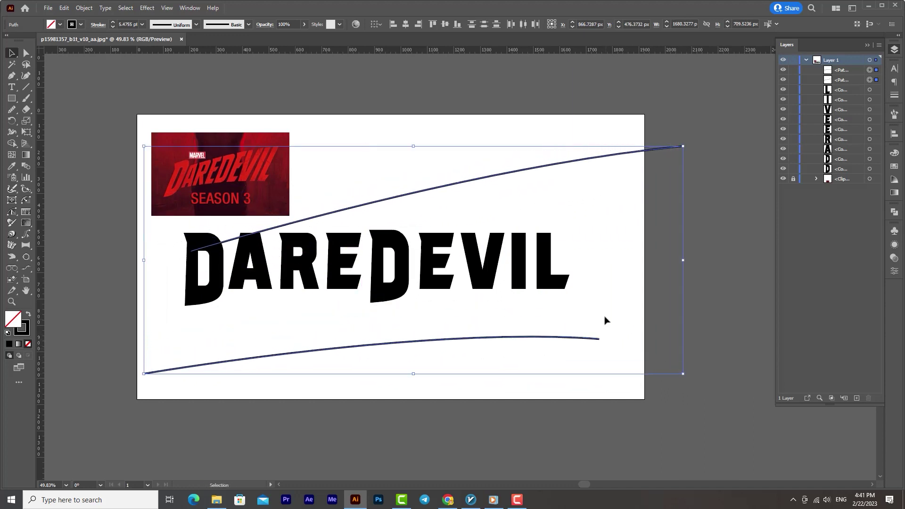
left_click_drag(557, 165, 542, 151)
mouse_move(665, 133)
left_mouse_down()
mouse_move(599, 178)
mouse_move(610, 170)
mouse_move(576, 167)
mouse_move(557, 150)
mouse_move(621, 150)
mouse_move(598, 184)
mouse_move(606, 180)
left_mouse_up()
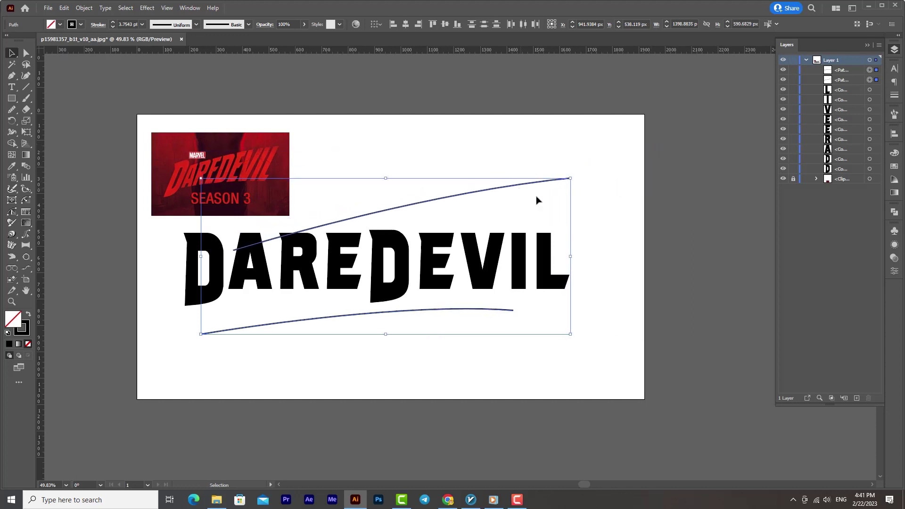
Position the upper curve at the top-left corner of the A and the lower curve at the A's base.
left_click(537, 200)
left_click_drag(532, 182, 536, 171)
left_click_drag(479, 308, 498, 267)
scroll(467, 264, "up", 2)
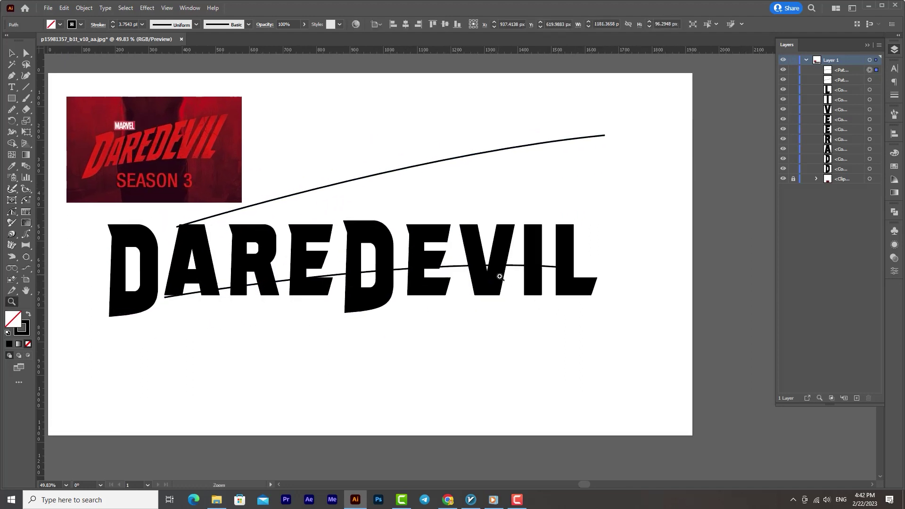
left_click_drag(189, 214, 194, 213)
left_click_drag(162, 297, 163, 295)
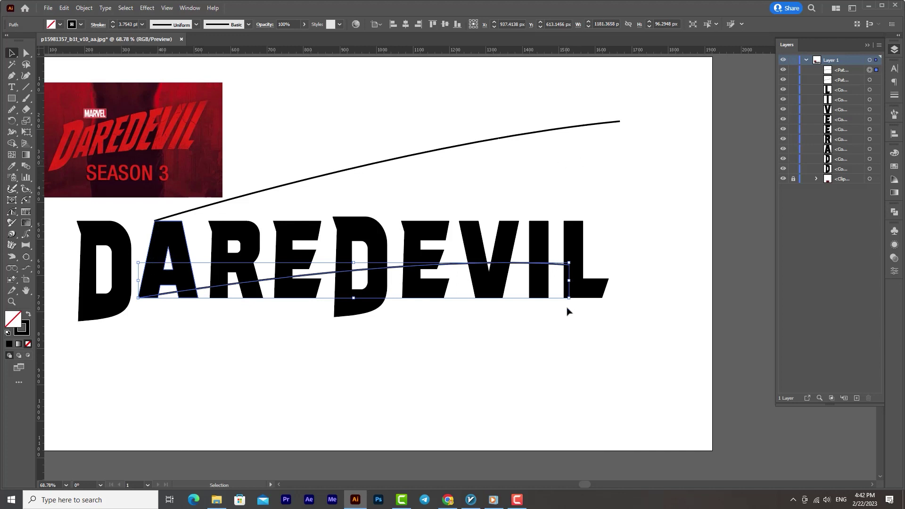
Rotate the letters AREDEVIL together counterclockwise and move them up so they rise along the two curves, leaving the first D in place.
left_click(594, 289)
left_click(535, 243, "shift")
left_click(464, 243, "shift")
left_click(437, 244, "shift")
left_click(369, 238, "shift")
left_click(317, 233, "shift")
left_click(222, 250, "shift")
left_click(188, 236, "shift")
left_click_drag(610, 322, 621, 283)
left_click_drag(377, 251, 383, 212)
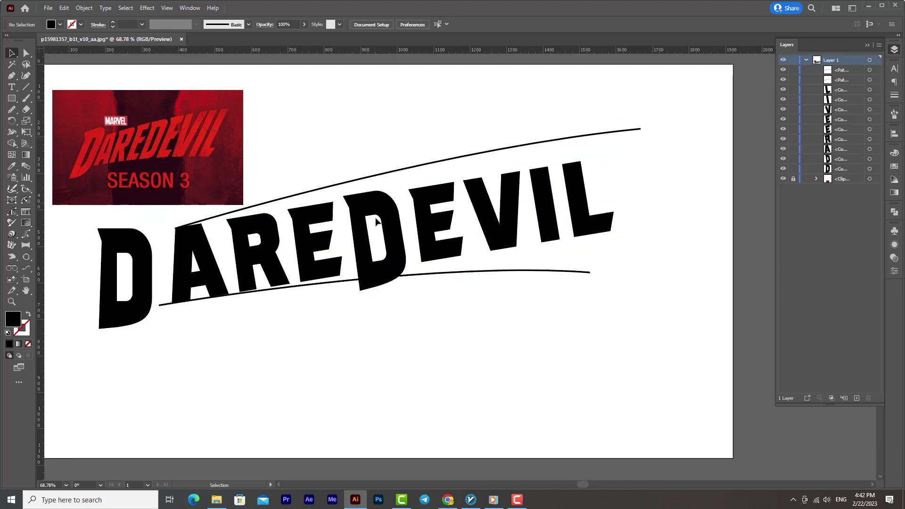
Stretch the AREDEVIL letters to about 446 px high and shift both them and the lower curve down so the A fits between the curves.
key("z")
left_click_drag(101, 148, 215, 188)
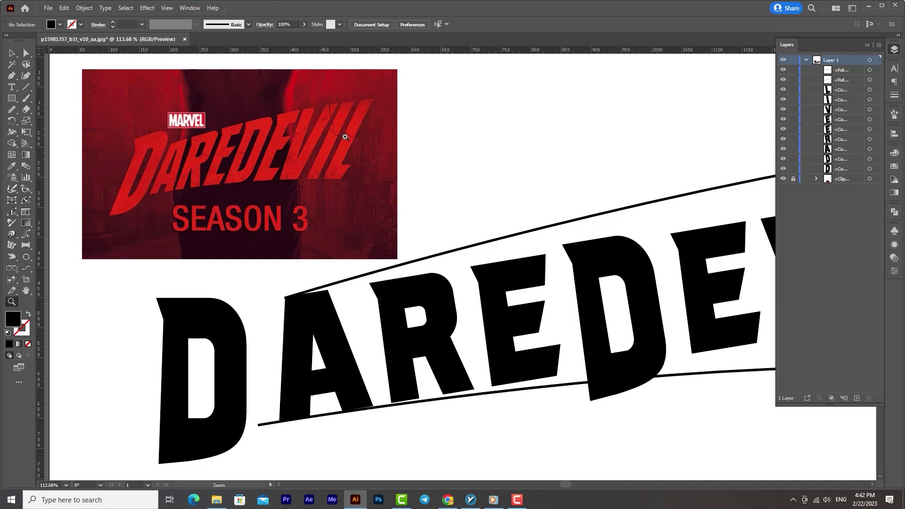
left_click_drag(650, 330, 520, 302)
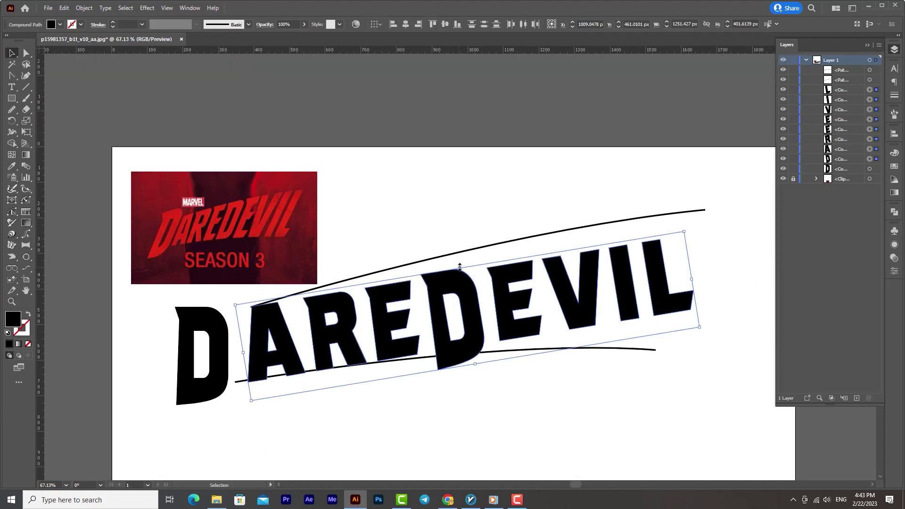
left_click_drag(460, 267, 459, 247)
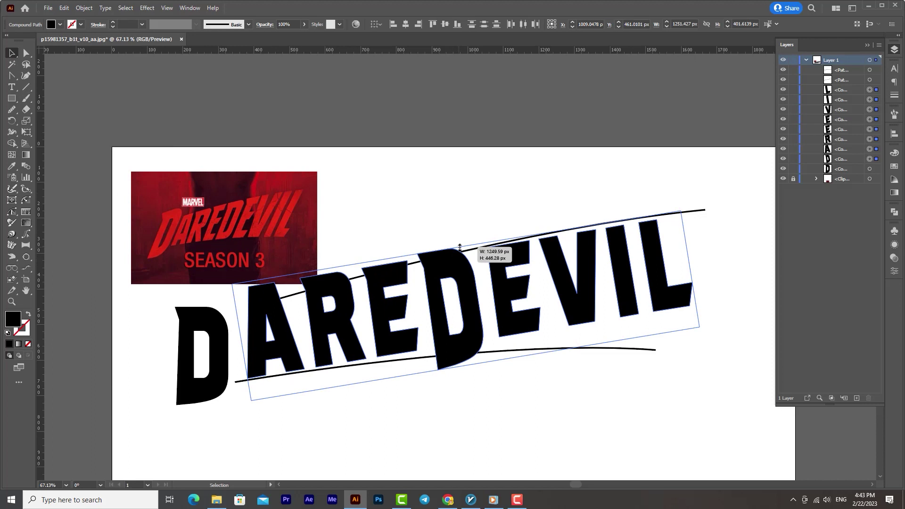
left_click_drag(459, 247, 460, 247)
left_click_drag(401, 351, 402, 370)
left_click(657, 364)
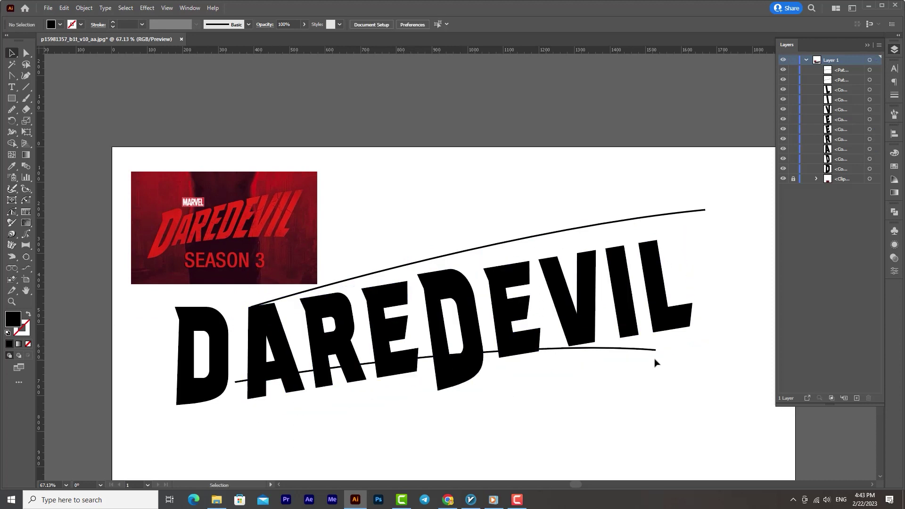
left_click_drag(649, 349, 657, 370)
Raise the top-right anchor point of the A to meet the upper curve.
key("z")
left_click_drag(398, 347, 450, 356)
left_click(15, 54)
left_click_drag(196, 218, 281, 214)
left_click(288, 317)
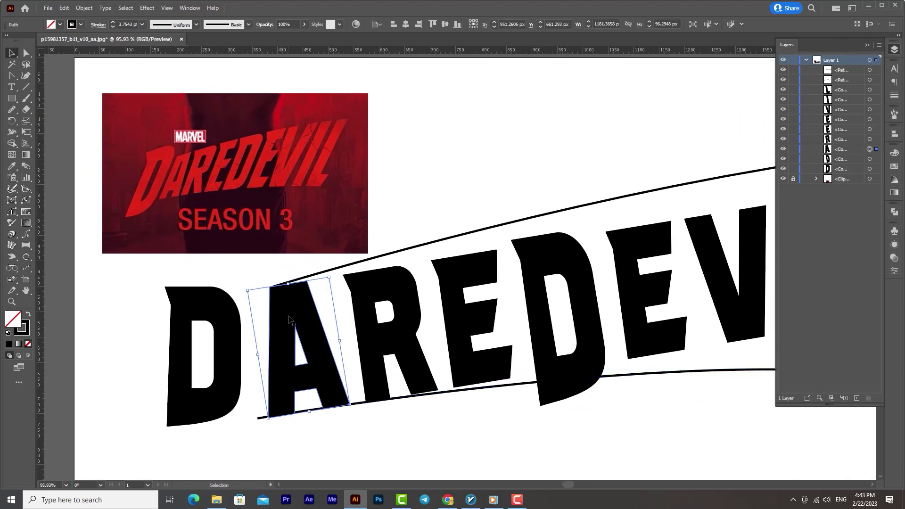
left_click(12, 77)
left_click_drag(307, 282, 306, 278)
left_click(320, 346)
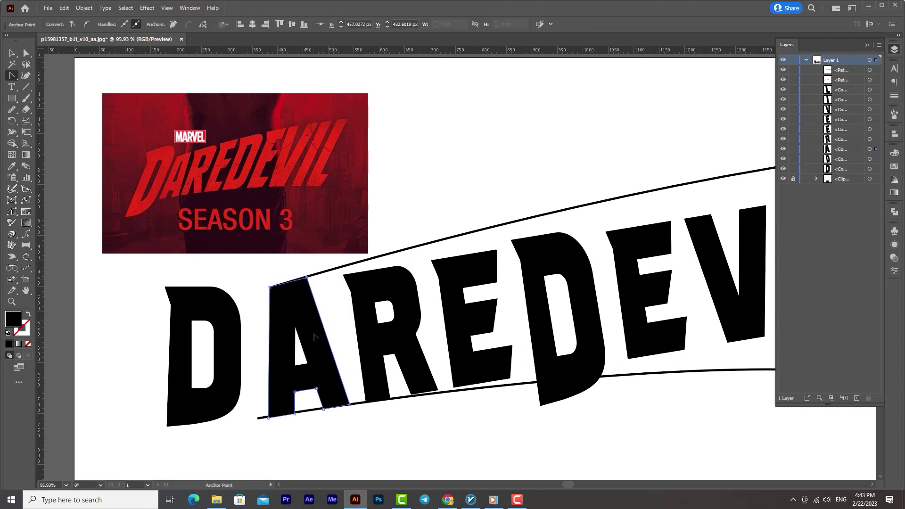
Move the R close to the A and stretch it upward to about 279 px high toward the upper curve.
key("v")
left_click_drag(395, 285, 385, 285)
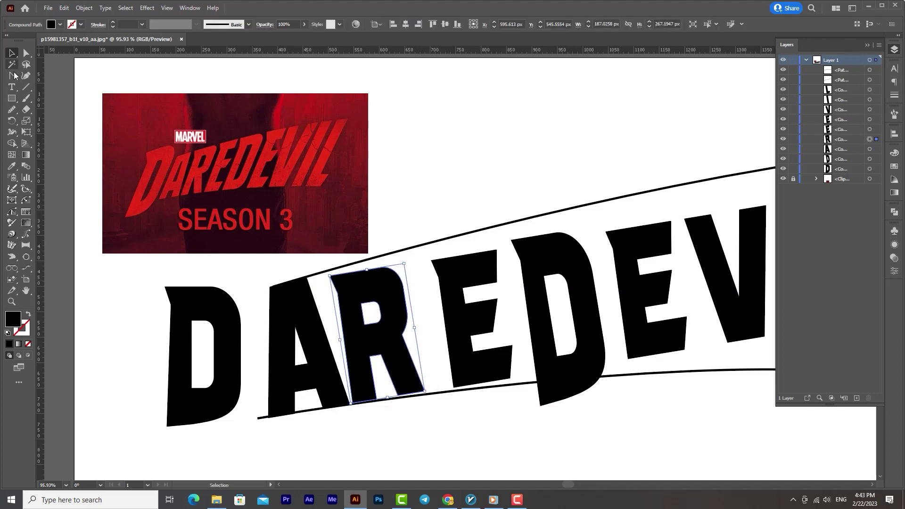
mouse_move(368, 270)
left_mouse_down()
mouse_move(364, 258)
mouse_move(361, 266)
left_mouse_up()
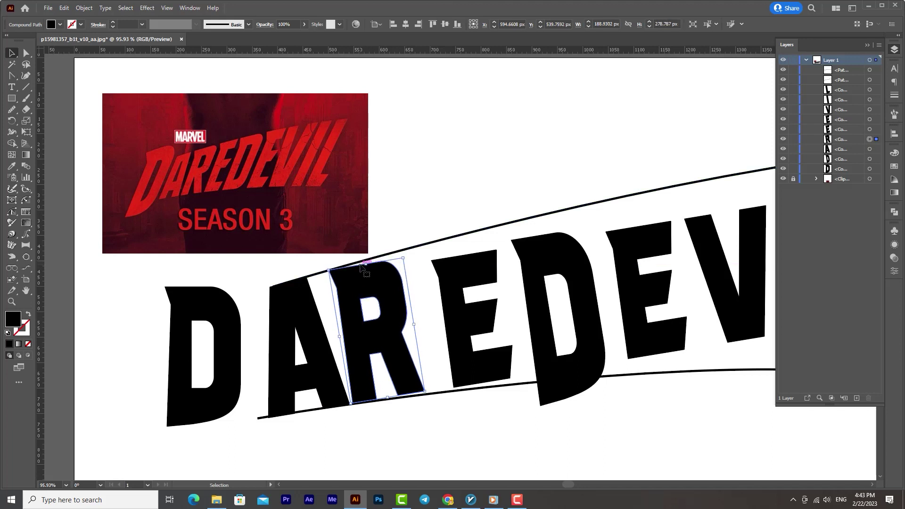
Reshape the top of the R with its anchor points to follow the upper curve, making the letter about 289 px high.
left_click(13, 77)
left_click_drag(398, 395, 425, 395)
left_click_drag(382, 261, 383, 256)
scroll(363, 281, "up", 3)
left_click_drag(326, 291, 329, 291)
mouse_move(389, 246)
left_mouse_down()
mouse_move(410, 247)
mouse_move(384, 236)
left_mouse_up()
key("v")
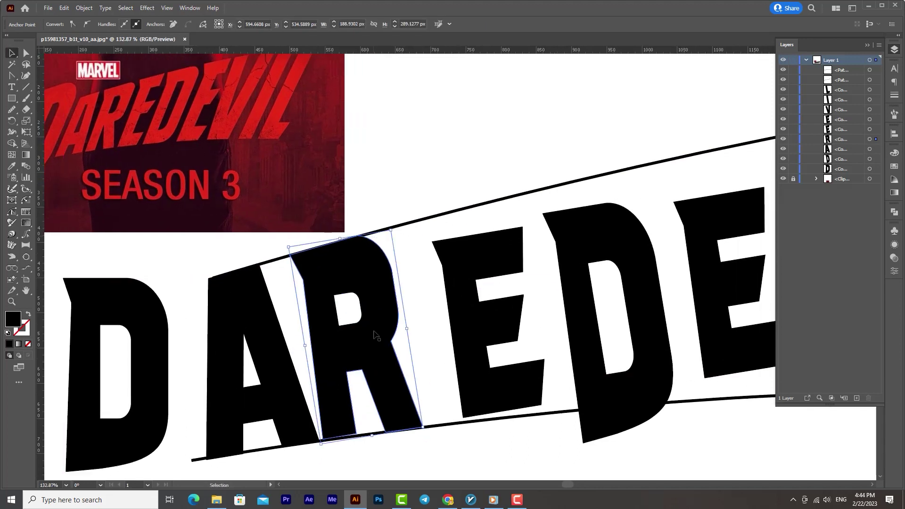
Move the anchor point between the R's legs up and to the left to reshape the gap.
left_click_drag(374, 331, 399, 315)
left_click(11, 77)
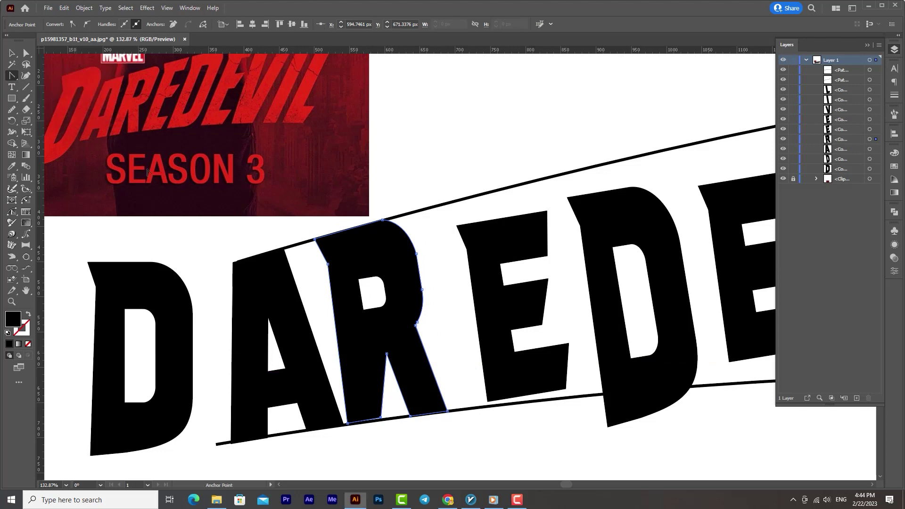
left_click(381, 418)
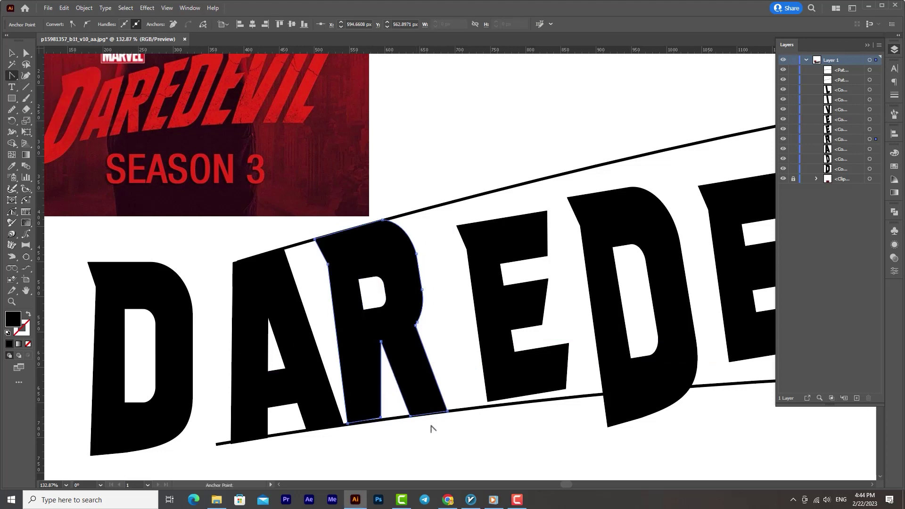
left_click_drag(430, 423, 399, 423)
left_click_drag(357, 340, 351, 348)
double_click(317, 283)
left_click_drag(342, 275, 340, 260)
double_click(444, 361)
left_click_drag(444, 361, 439, 360)
left_click(333, 351)
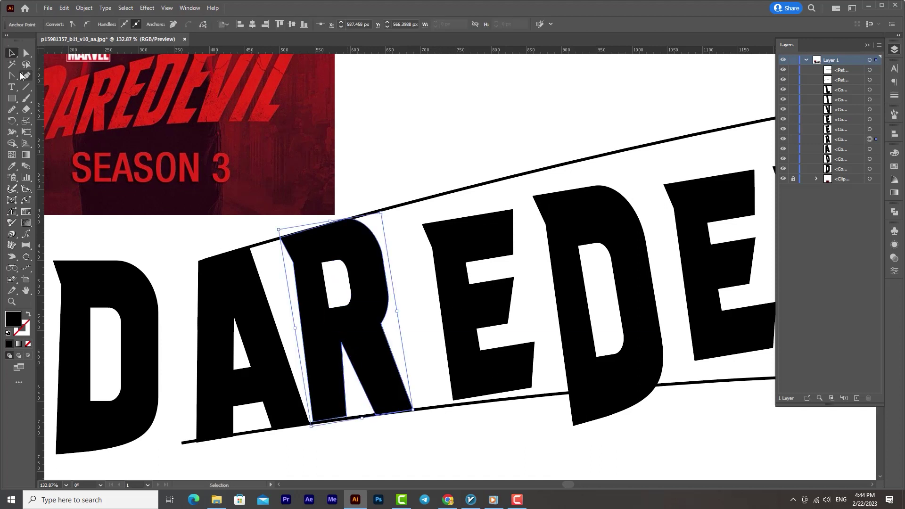
Nudge the R's waist point and the point between its legs to the left, and round out the lower end of its bowl.
key("Left")
key("Left")
key("Left")
key("Left")
key("Left")
key("Left")
key("Left")
key("Left")
key("Left")
key("Left")
left_click(341, 343)
key("Left")
key("Left")
left_click_drag(388, 307, 393, 305)
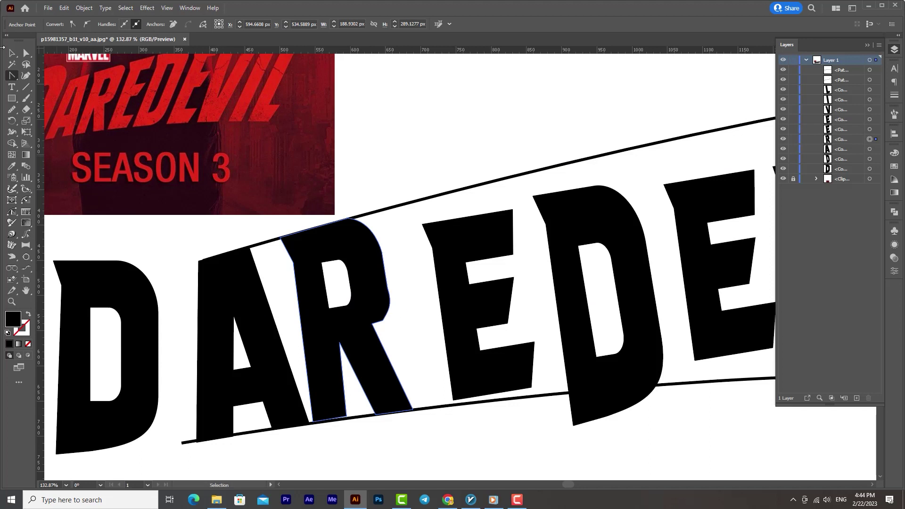
Move the first E close to the R and fit its top edge and bottom corners to the two curves.
key("v")
left_click_drag(467, 217, 472, 188)
key("a")
left_click_drag(494, 395, 494, 400)
left_click(496, 345)
key("shift+c")
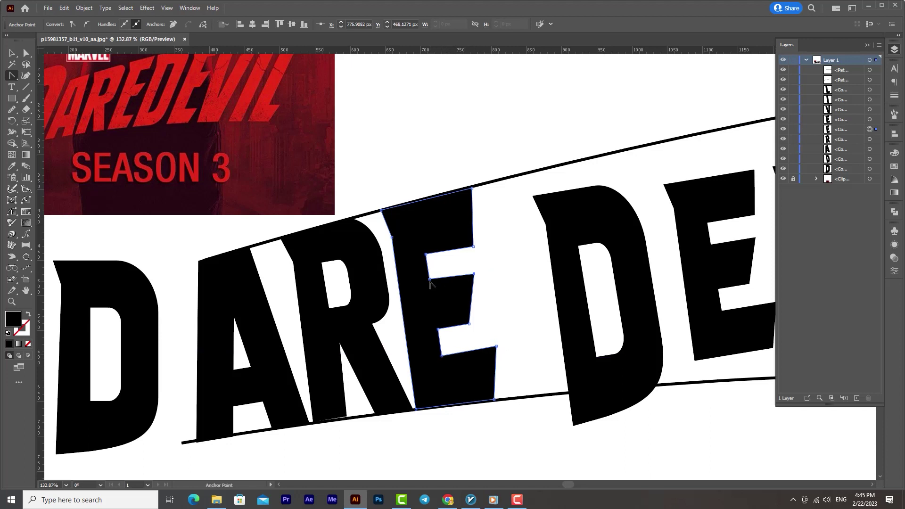
left_click(280, 241)
Move the second D beside the first E and fit it between the curves at about 174 px wide and 320 px high.
left_click_drag(452, 268, 426, 259)
key("v")
left_click_drag(526, 206, 492, 190)
mouse_move(603, 400)
left_mouse_down()
mouse_move(605, 378)
mouse_move(595, 386)
left_mouse_up()
left_click_drag(506, 195, 485, 200)
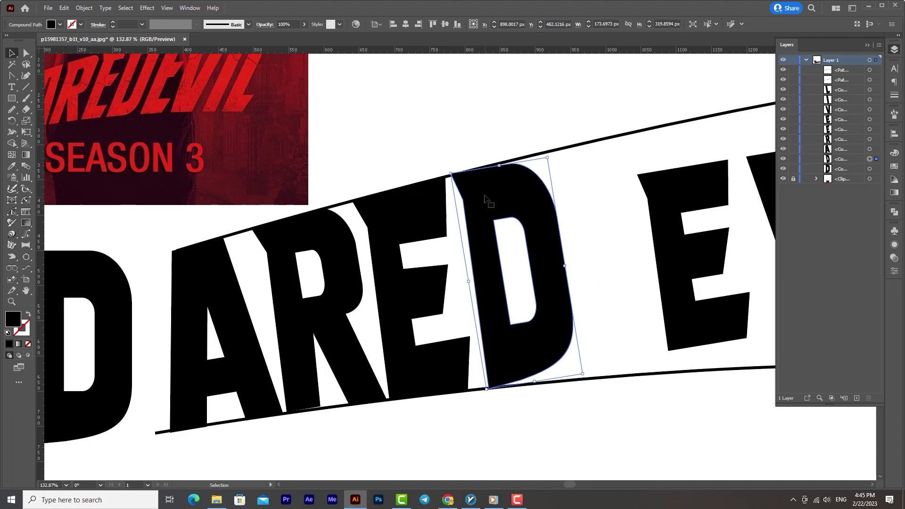
Adjust the second D's corner and curve anchor points so its top and bottom edges fit the two guide curves.
key("shift+c")
left_click(506, 163)
left_click_drag(530, 169, 533, 168)
left_click_drag(464, 202, 451, 175)
left_click_drag(564, 355, 565, 361)
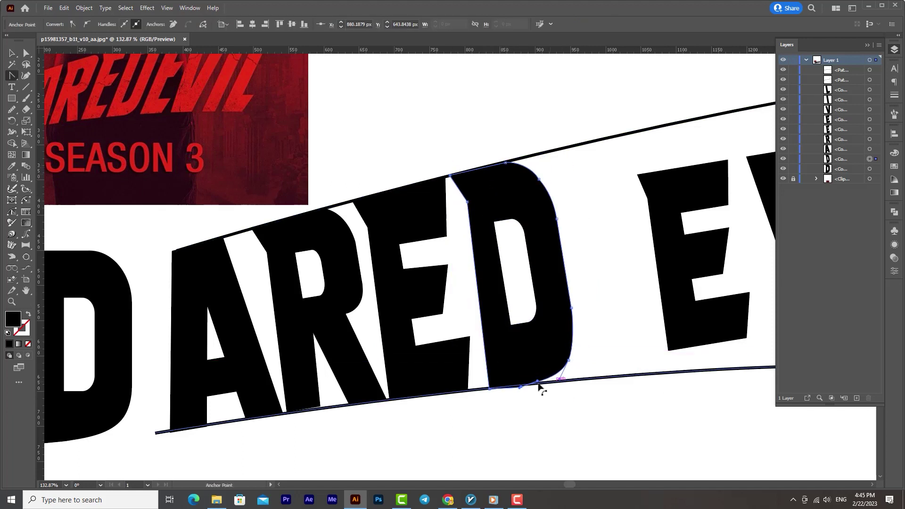
left_click_drag(11, 76, 52, 97)
left_click(522, 380)
left_click(560, 378)
Nudge the second D slightly to the right to adjust its gap from the first E.
key("v")
left_click(539, 259)
key("Left")
key("Left")
key("Right")
key("Right")
key("Right")
key("Right")
key("Right")
key("Right")
key("Right")
key("Right")
key("Right")
key("Right")
key("Right")
Nudge the second D's upper-left corner point to the left and its lower-left corner point to the right.
left_click(12, 75)
left_click(455, 175)
key("Left")
key("Left")
key("Left")
key("Left")
left_click(495, 388)
key("Right")
key("Right")
key("Right")
key("Right")
Nudge the notch point on the first E's upper-left edge slightly to the right.
left_click_drag(501, 395, 441, 415)
left_click(308, 247)
key("Right")
key("Right")
key("Right")
key("Right")
Replace the second E with a copy of the first E placed beside the second D.
key("v")
left_click_drag(336, 312, 547, 261)
left_click(662, 345)
key("Delete")
left_click(606, 343)
Enlarge the second E and fit its corner and notch points between the two guide curves.
left_click_drag(629, 356, 648, 384)
left_click_drag(607, 360, 588, 385)
left_click(12, 76)
left_click_drag(591, 321, 591, 325)
left_click_drag(456, 165, 450, 165)
left_click_drag(478, 197, 475, 196)
left_click_drag(709, 237, 492, 211)
Move the V beside the second E, enlarge it, and fit its top and bottom corners to the guide curves.
key("v")
left_click_drag(501, 270, 432, 236)
left_click_drag(438, 280, 457, 352)
left_click_drag(465, 94, 467, 90)
key("shift+c")
left_click_drag(352, 108, 352, 113)
left_click_drag(389, 103, 389, 105)
left_click_drag(475, 351, 476, 357)
Move the I beside the V and enlarge it to span the gap between the two guide curves.
key("v")
left_click_drag(593, 235, 522, 198)
left_click_drag(529, 261, 564, 355)
key("shift+c")
key("v")
Move the L beside the I, enlarge it between the curves, and lower the inner corner and upper edge of its foot.
left_click_drag(656, 265, 586, 228)
left_click_drag(662, 241, 714, 279)
left_click_drag(640, 291, 685, 360)
key("shift+c")
left_click_drag(690, 269, 690, 281)
left_click_drag(628, 279, 629, 293)
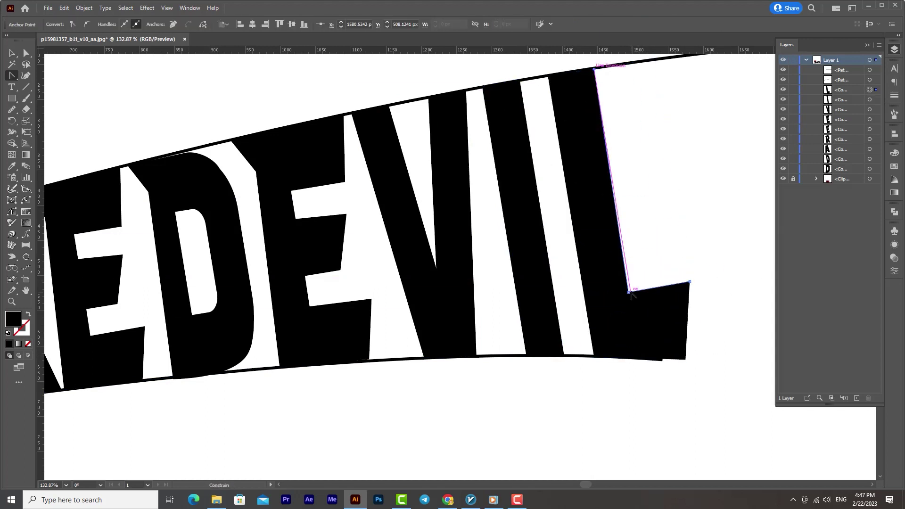
left_click_drag(690, 281, 690, 286)
scroll(651, 340, "down", 6)
left_click_drag(666, 349, 665, 350)
Shift the I slightly toward the L to even out the letter spacing.
key("z")
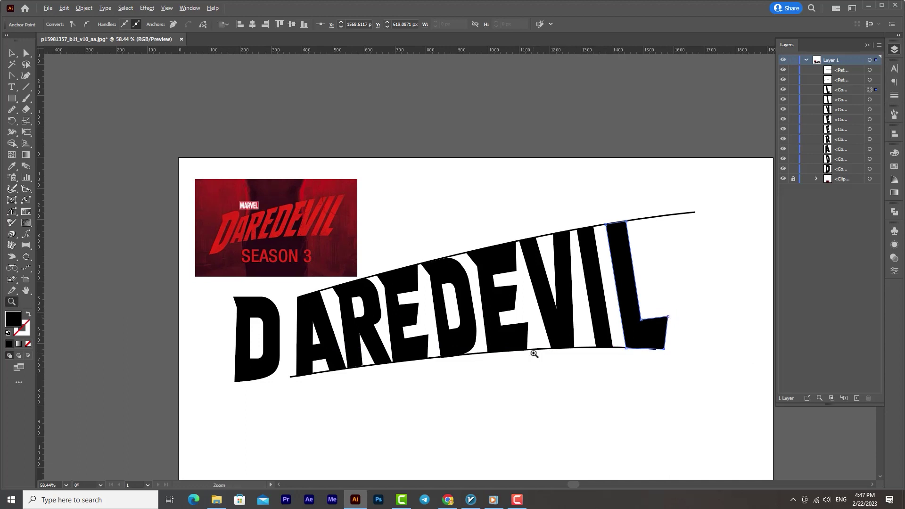
left_click_drag(534, 354, 536, 354)
key("v")
left_click(598, 290)
left_click_drag(616, 286, 618, 286)
left_click(561, 386)
Enlarge and slightly tilt the first D close beside the A, about 218 px wide and 463 px high.
key("z")
left_click_drag(472, 389, 432, 388)
key("v")
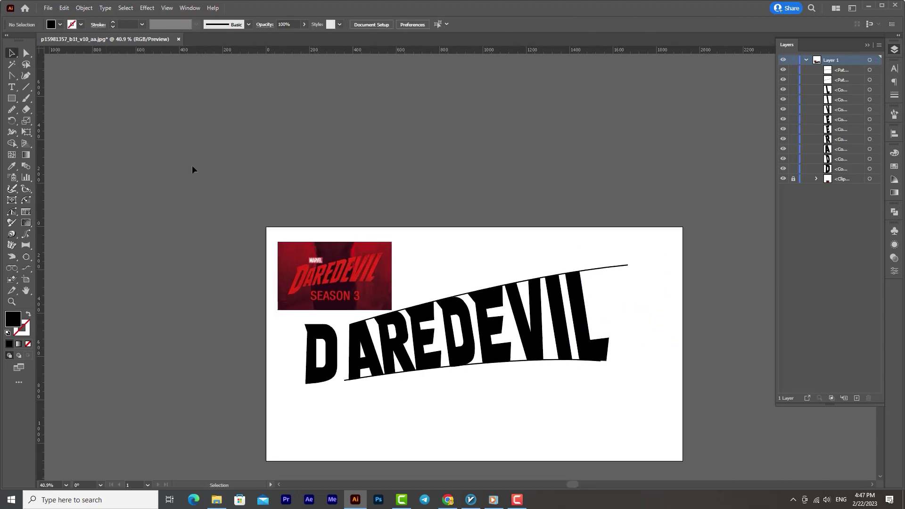
left_click_drag(192, 168, 214, 110)
left_click(334, 299)
left_click_drag(360, 328, 353, 346)
scroll(369, 357, "up", 3)
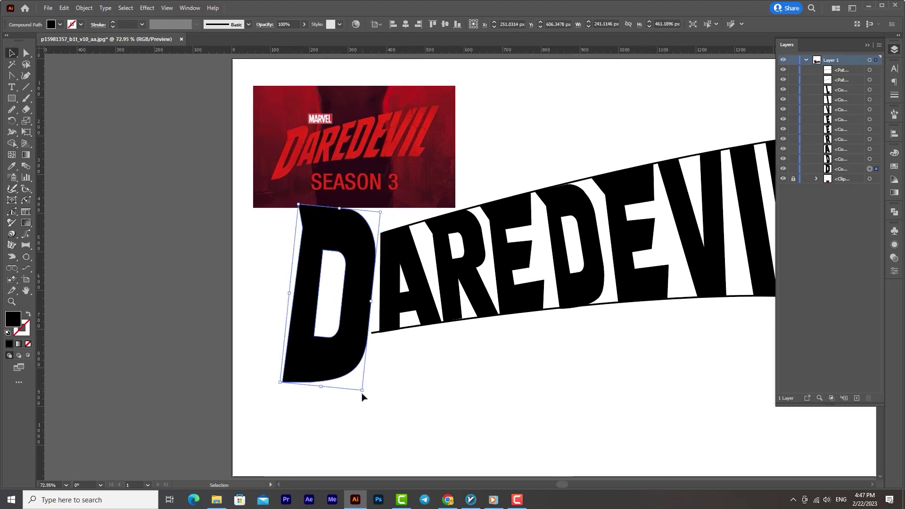
left_click_drag(363, 391, 374, 398)
left_click_drag(348, 375, 352, 373)
key("z")
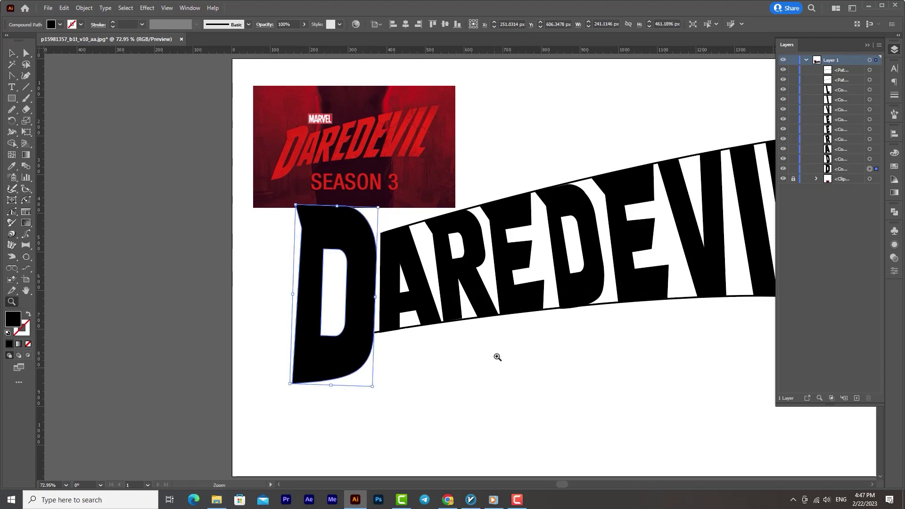
scroll(497, 357, "down", 4)
key("v")
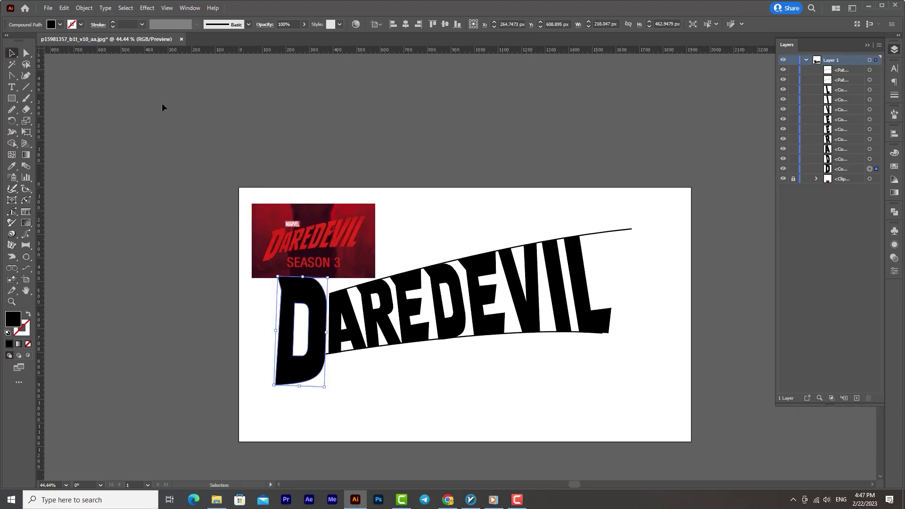
Delete the upper and lower guide curves.
left_click(630, 233)
key("Delete")
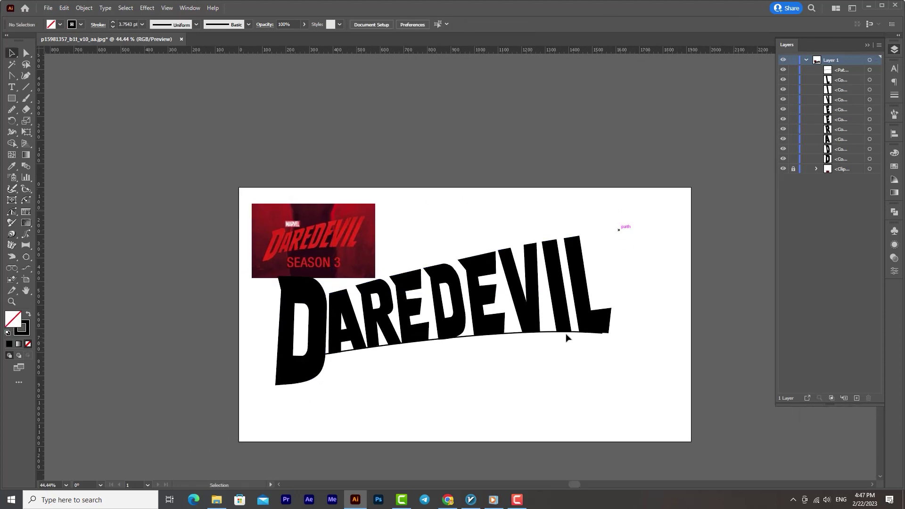
left_click_drag(577, 332, 577, 354)
key("Delete")
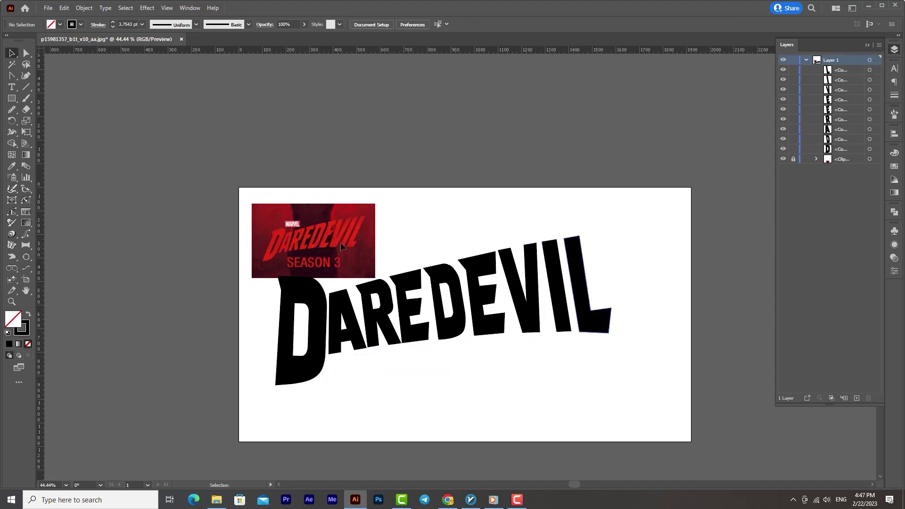
Select all the DAREDEVIL letters and move them down and to the right, centring them roughly across the artboard.
left_click_drag(637, 270, 295, 406)
left_click_drag(459, 329, 475, 343)
left_click_drag(631, 407, 651, 414)
left_click_drag(624, 352, 609, 348)
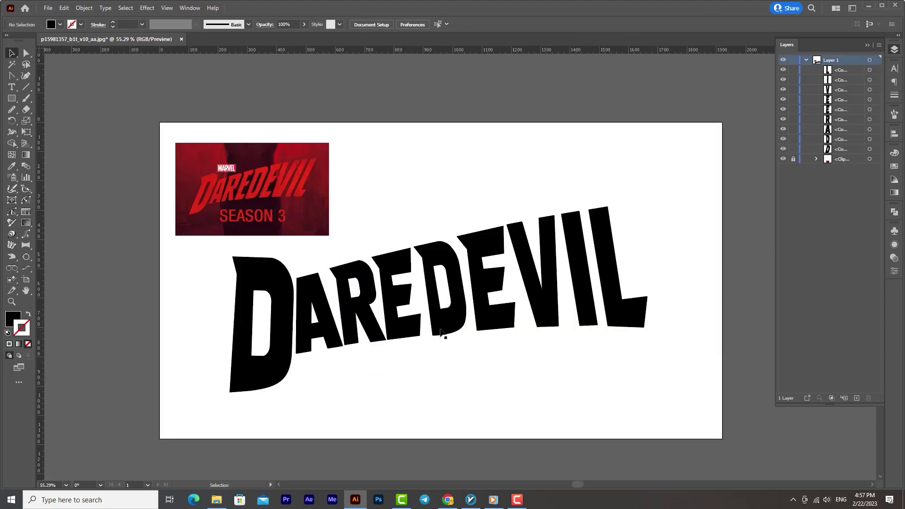
Nudge the second D and the E after it left to tighten their spacing with the preceding letters.
left_click(448, 332)
key("Left")
key("Left")
key("Left")
key("Left")
key("Left")
key("Left")
key("Left")
key("Left")
left_click(492, 323)
key("Left")
key("Left")
key("Left")
key("Left")
key("Left")
key("Left")
key("Left")
key("Left")
key("Left")
key("Left")
key("Left")
key("Left")
key("Left")
key("Left")
Nudge the V, I and L left one after another to close the gaps at the end of the word.
left_click(550, 318)
key("Left")
key("Left")
key("Left")
key("Left")
key("Left")
key("Left")
key("Left")
key("Left")
key("Left")
key("Left")
key("Left")
key("Left")
key("Left")
key("Left")
key("Left")
key("Left")
key("Left")
key("Left")
key("Left")
key("Left")
left_click(587, 322)
key("Left")
key("Left")
key("Left")
key("Left")
key("Left")
key("Left")
key("Left")
key("Left")
key("Left")
key("Left")
key("Left")
key("Left")
key("Left")
key("Left")
key("Left")
key("Left")
key("Left")
key("Left")
key("Left")
key("Left")
left_click(619, 320)
key("Left")
key("Left")
key("Left")
key("Left")
key("Left")
key("Left")
key("Left")
key("Left")
key("Left")
key("Left")
key("Left")
key("Left")
key("Left")
key("Left")
key("Left")
key("Left")
key("Left")
key("Left")
key("Left")
key("Left")
left_click(579, 321)
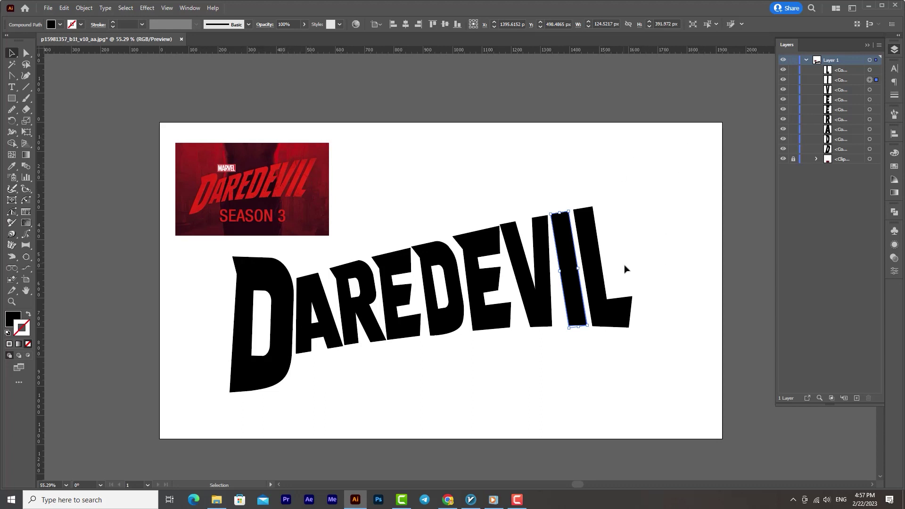
Select all the DAREDEVIL letters and rotate them clockwise until the tops of the smaller letters run roughly level.
left_click_drag(627, 261, 368, 377)
left_click_drag(635, 397, 608, 429)
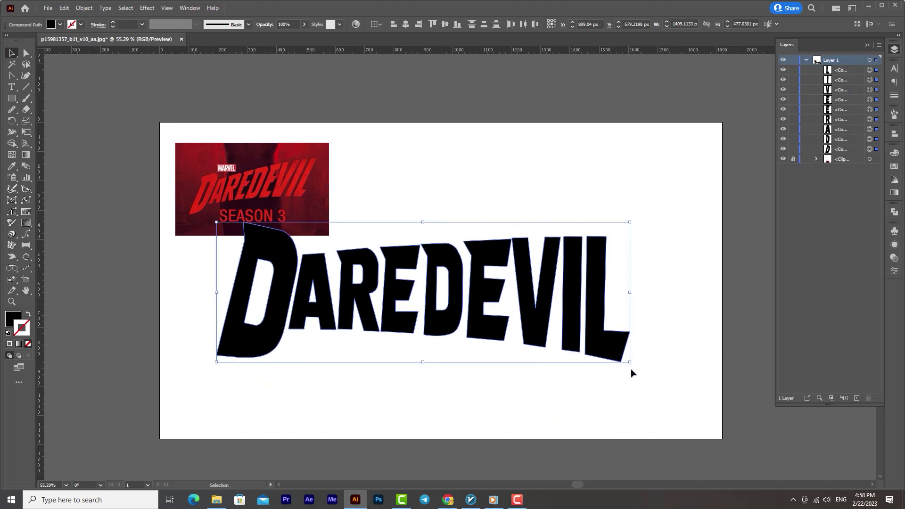
mouse_move(635, 368)
left_mouse_down()
mouse_move(635, 380)
mouse_move(618, 382)
mouse_move(631, 366)
left_mouse_up()
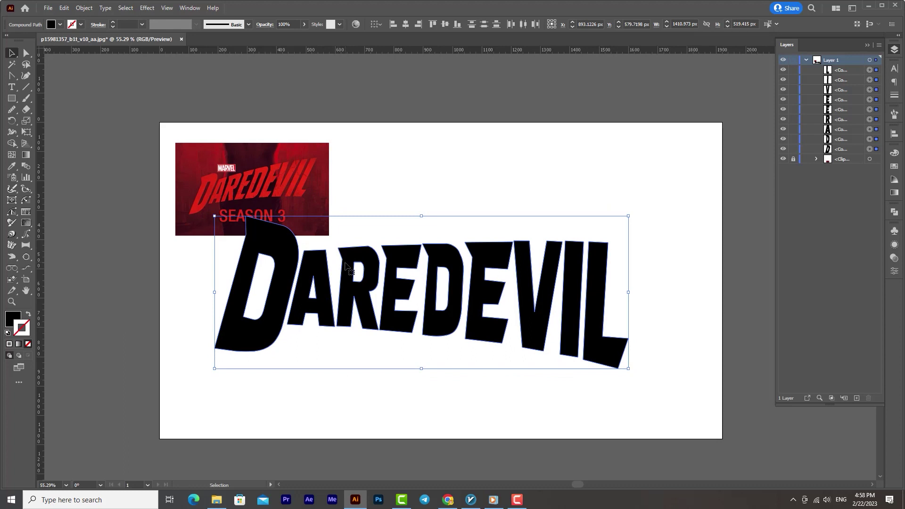
left_click(637, 398)
Shift the two top anchor points of the L to the right so its stem leans forward.
left_click(599, 267)
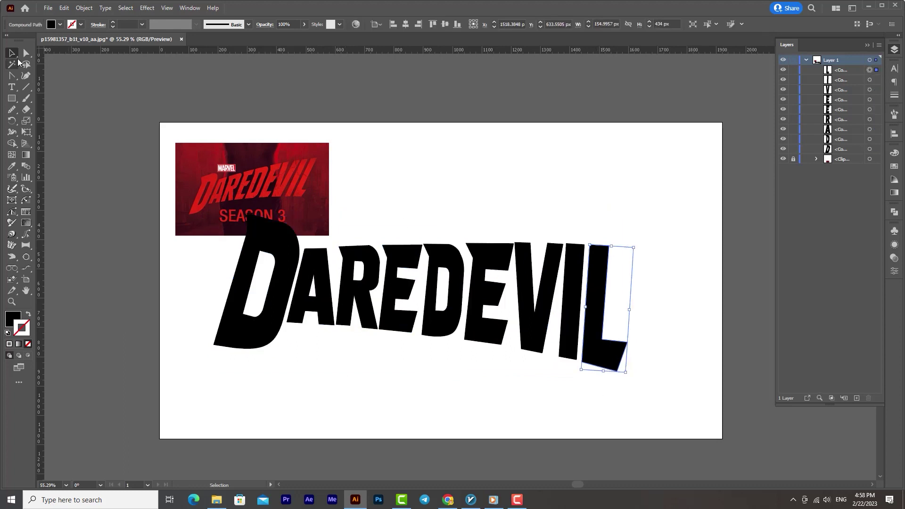
left_click(12, 76)
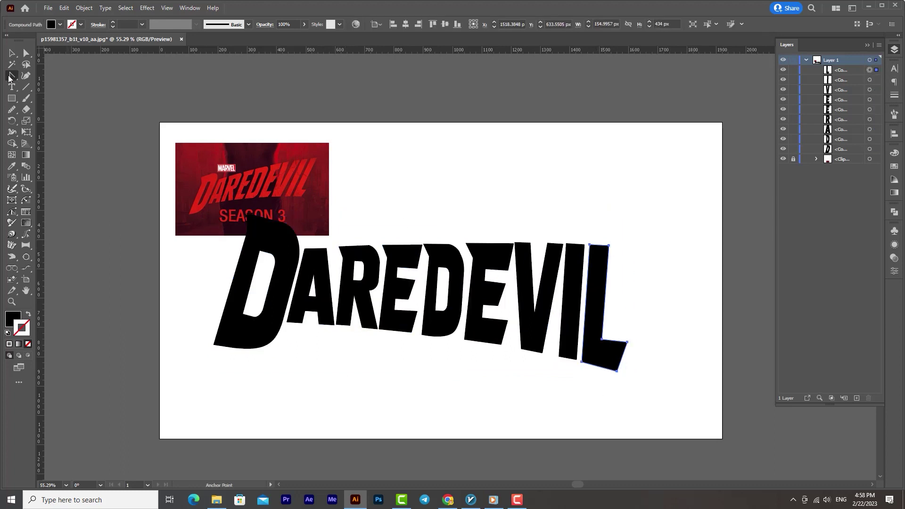
left_click(608, 246)
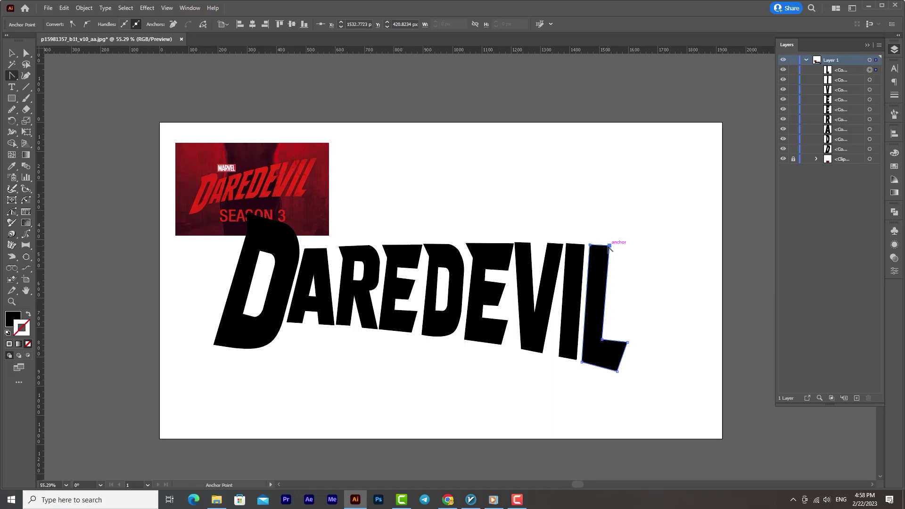
key("Right")
key("Right")
key("Right")
key("Right")
key("Right")
key("Right")
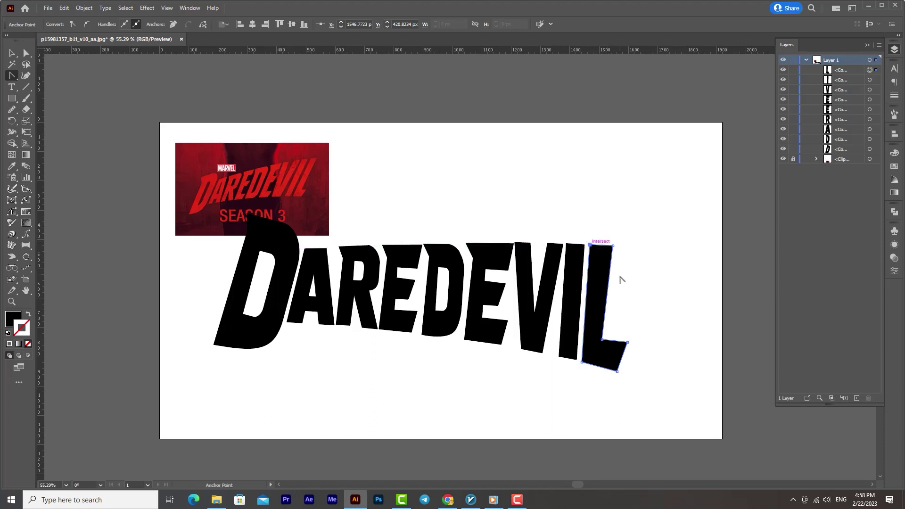
key("Right")
key("Right")
key("Right")
key("Right")
key("Right")
key("Right")
key("Right")
key("Right")
key("Right")
key("Right")
key("Right")
key("Right")
key("Right")
key("Right")
left_click(613, 246)
key("Right")
left_click_drag(607, 255, 627, 268)
Shift the two top anchor points of the I to the right so it leans parallel to the L.
left_click(584, 255)
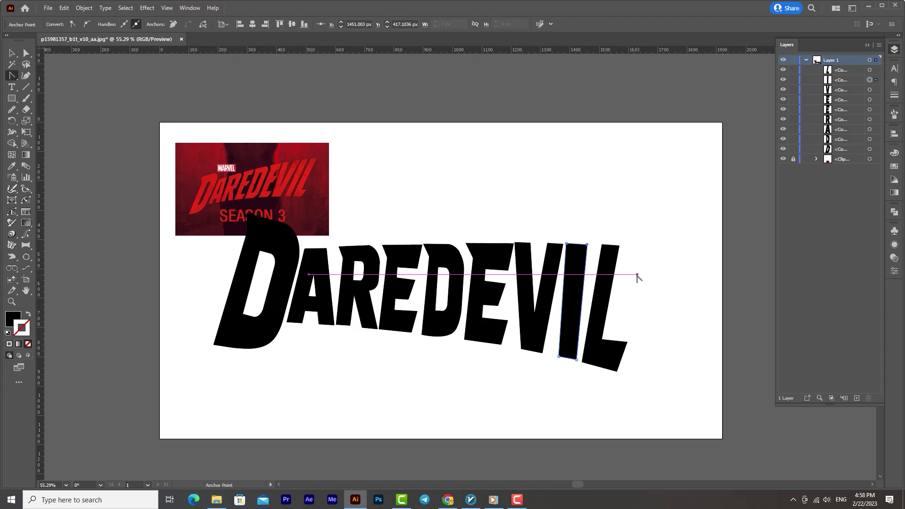
left_click(567, 245)
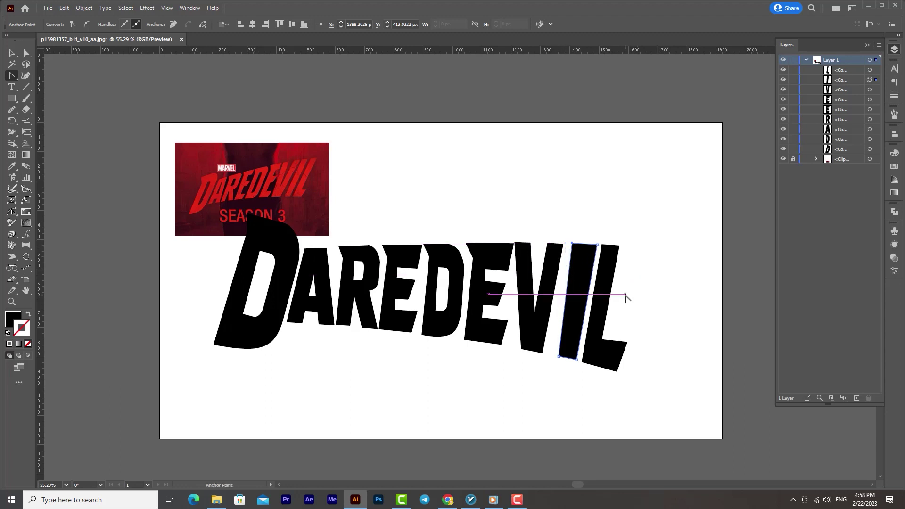
key("Right")
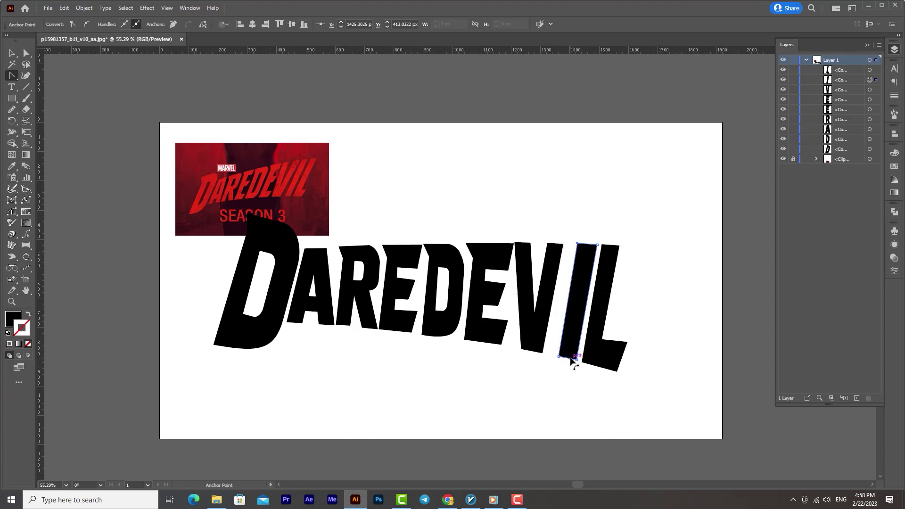
Shift the V's top anchor points and inner notch to the right so the letter leans forward.
left_click(561, 257)
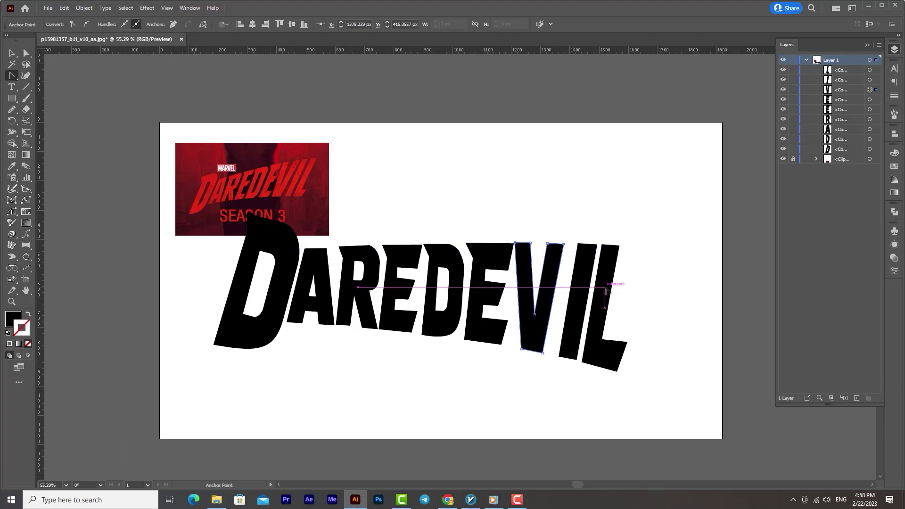
key("Right")
left_click(548, 244)
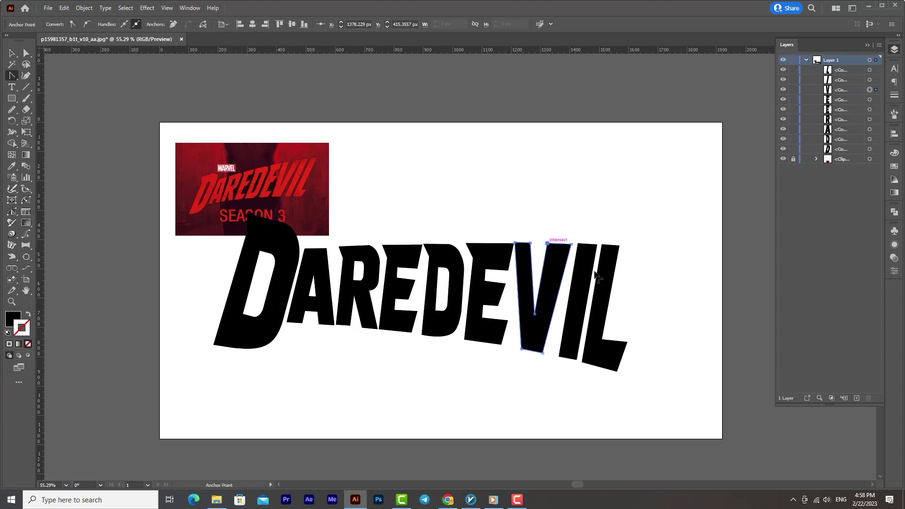
key("Right")
left_click(531, 243)
key("Right")
left_click(515, 243)
key("Right")
left_click(535, 314)
key("Right")
left_click(513, 243)
Move the slanted V, I and L left to close the gaps between them and the preceding E.
key("v")
left_click(541, 321)
key("Left")
key("Left")
key("Left")
left_click_drag(576, 346, 563, 346)
left_click(600, 359)
key("Left")
key("Left")
key("Left")
key("Left")
left_click(639, 388)
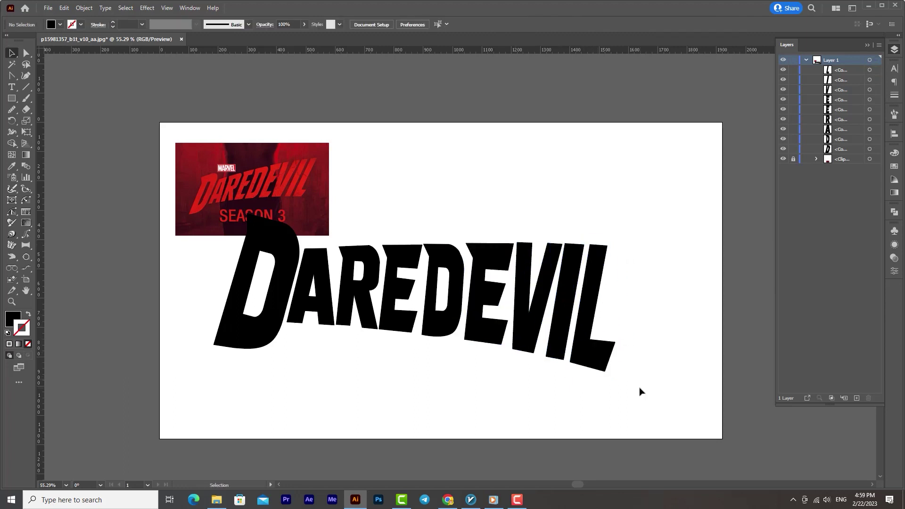
Scale all the letters down together to about 1060 px wide and 419 px high, and place them below and clear of the reference image.
left_click_drag(640, 388, 674, 412)
left_click_drag(291, 327, 663, 368)
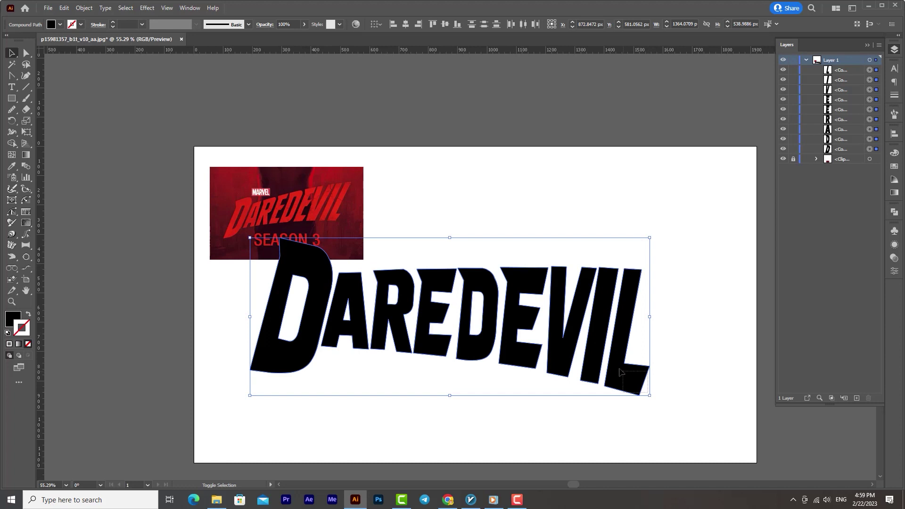
left_click_drag(610, 360, 608, 360)
left_click_drag(678, 310, 286, 392)
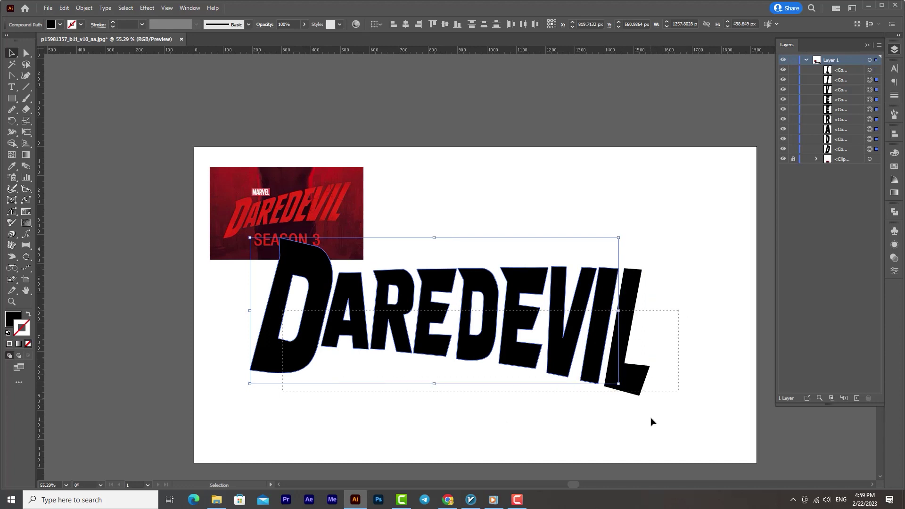
left_click_drag(651, 395, 612, 357)
left_click_drag(540, 336, 616, 368)
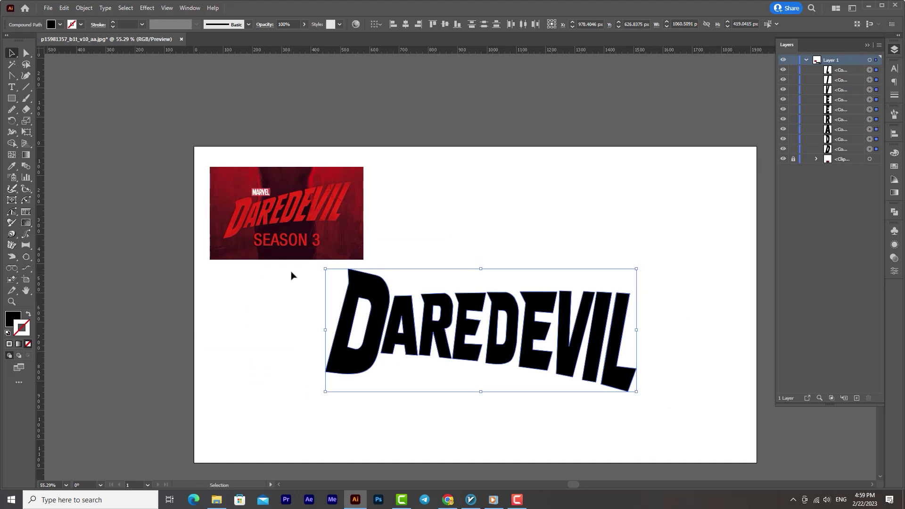
Reselect the whole word and move it slightly right and up.
left_click(431, 245)
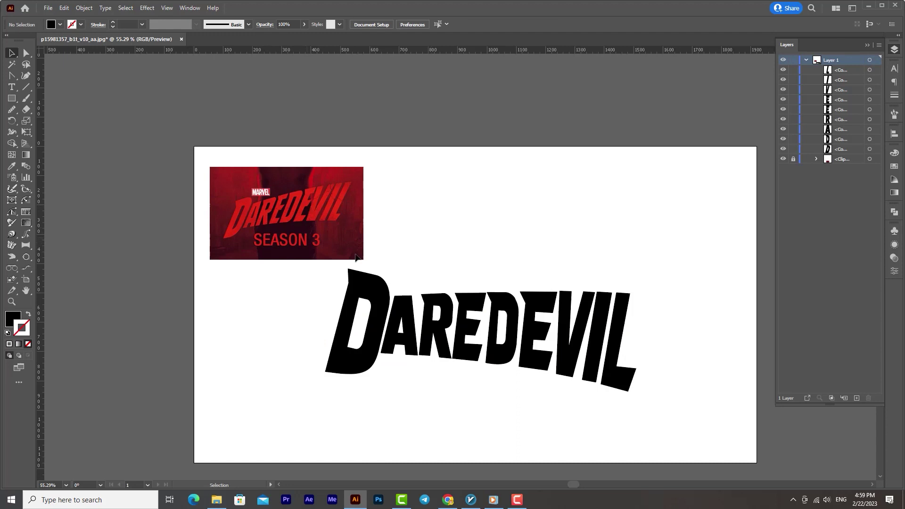
left_click_drag(680, 335, 371, 366)
left_click_drag(538, 363, 548, 361)
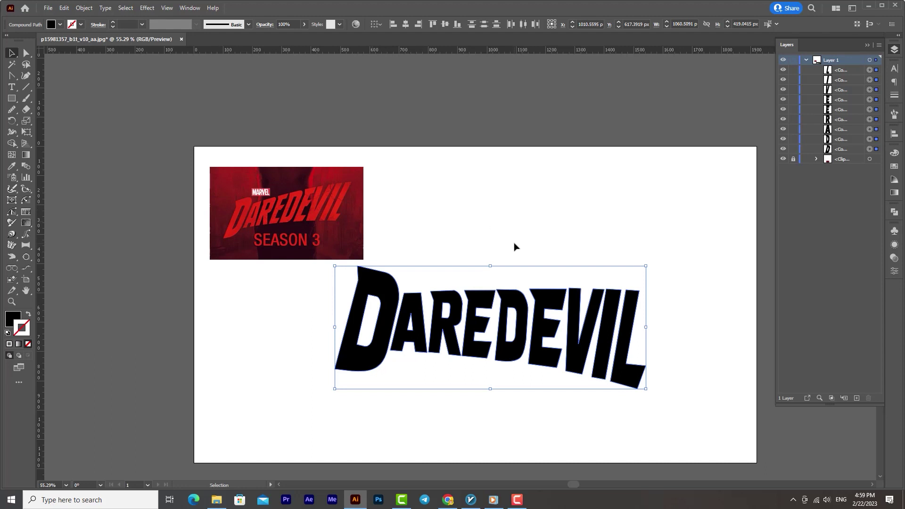
left_click(547, 246)
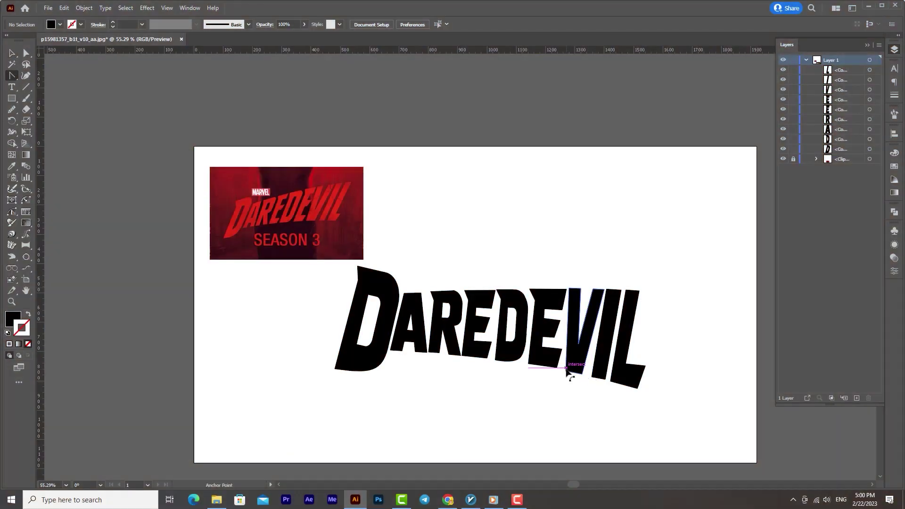
Adjust the V's lower corner anchor points outward to widen its base slightly.
left_click(568, 373)
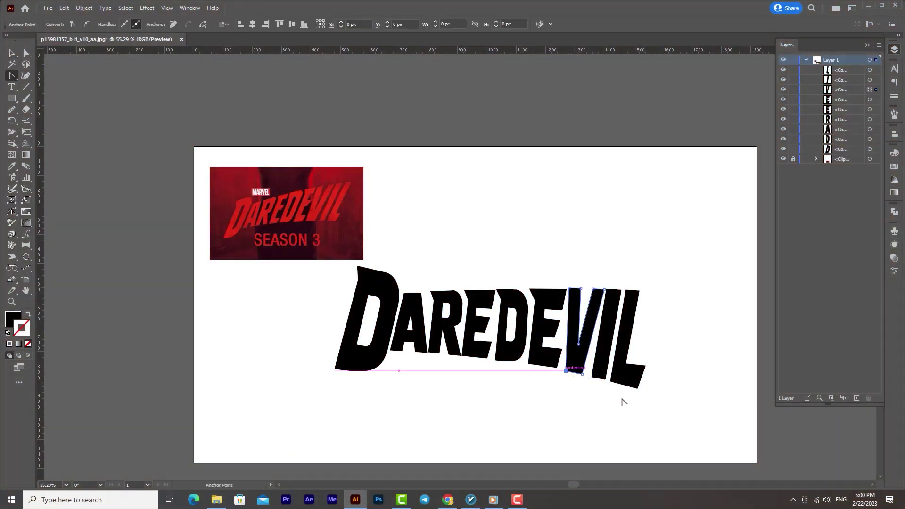
left_click_drag(584, 379, 583, 377)
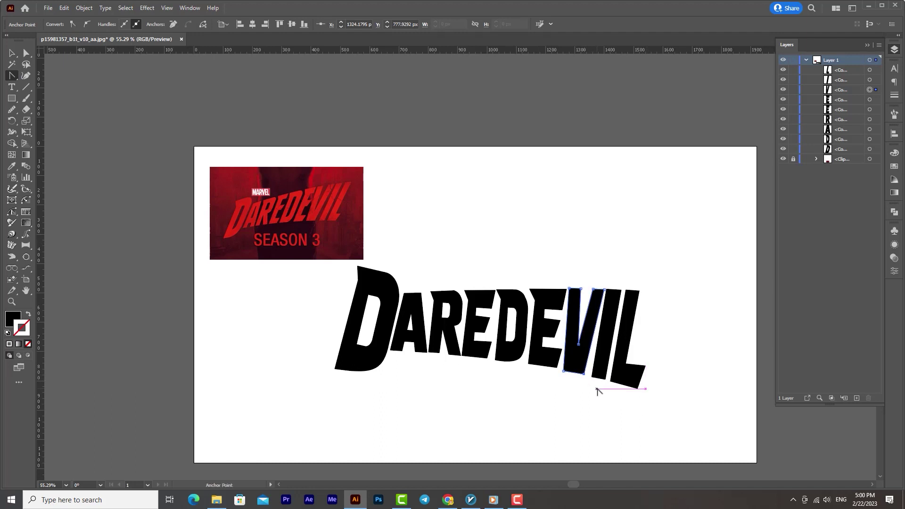
left_click(578, 345)
key("v")
left_click(482, 175)
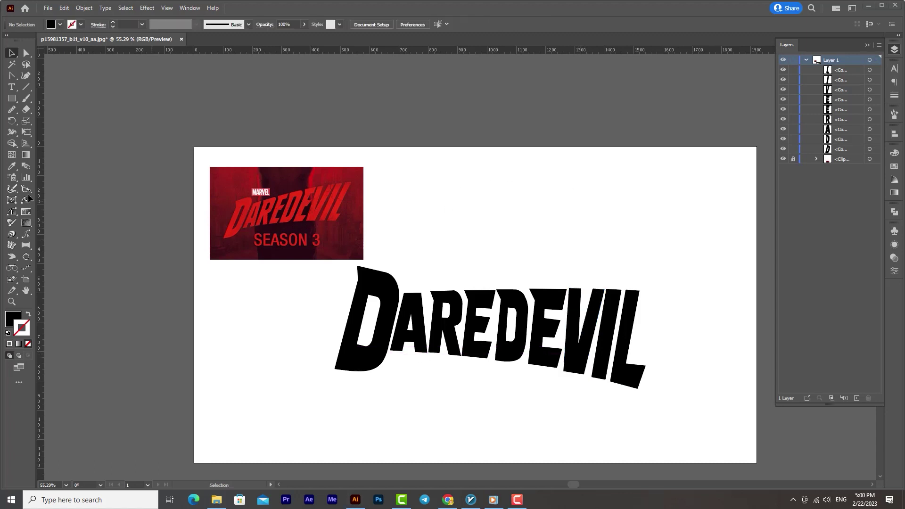
Add a Lorem Ipsum placeholder text line above the lettering and place it to the right of the reference image.
key("t")
left_click_drag(472, 175, 523, 226)
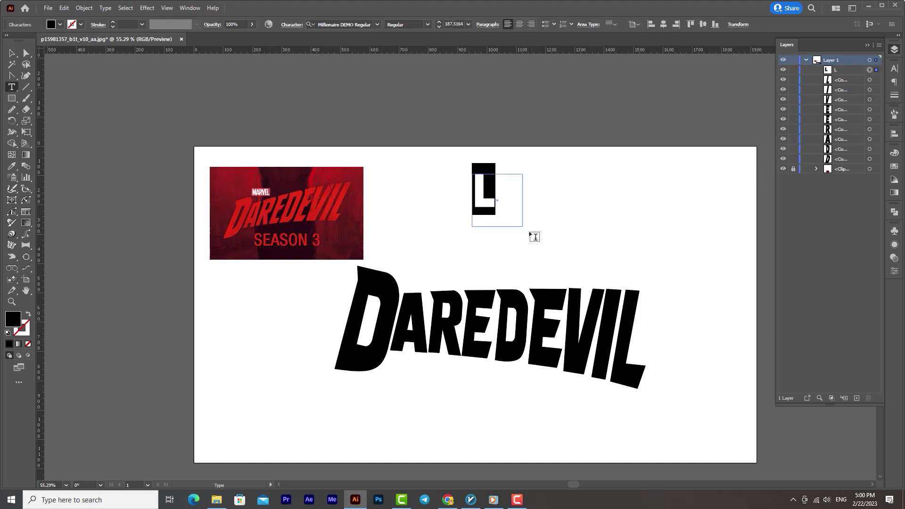
key("ctrl+z")
left_click(462, 172)
left_click(17, 55)
left_click_drag(590, 172, 524, 222)
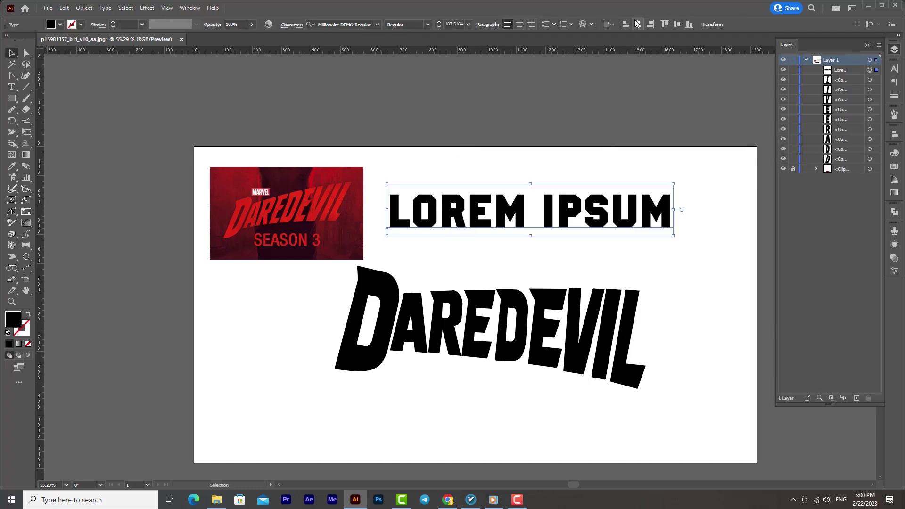
Apply a horizontal Rise envelope warp to the placeholder text with 56% horizontal distortion.
left_click(584, 25)
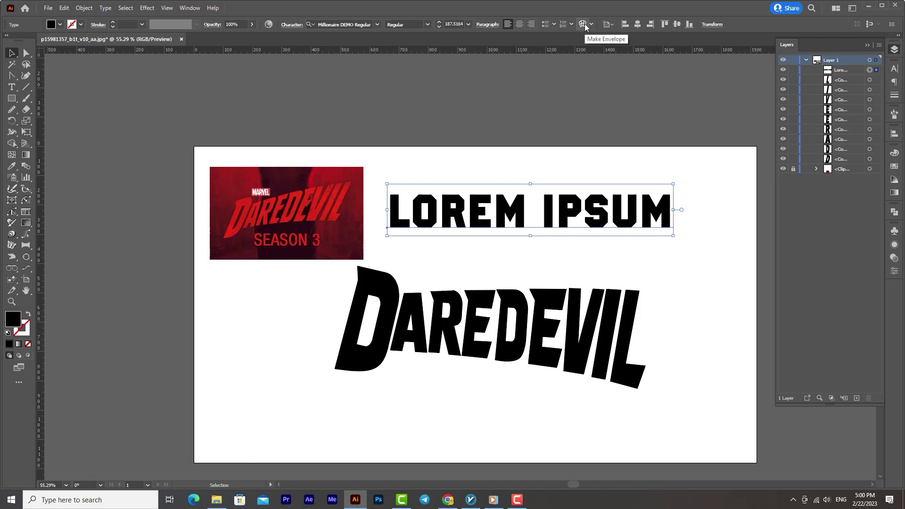
left_click(717, 196)
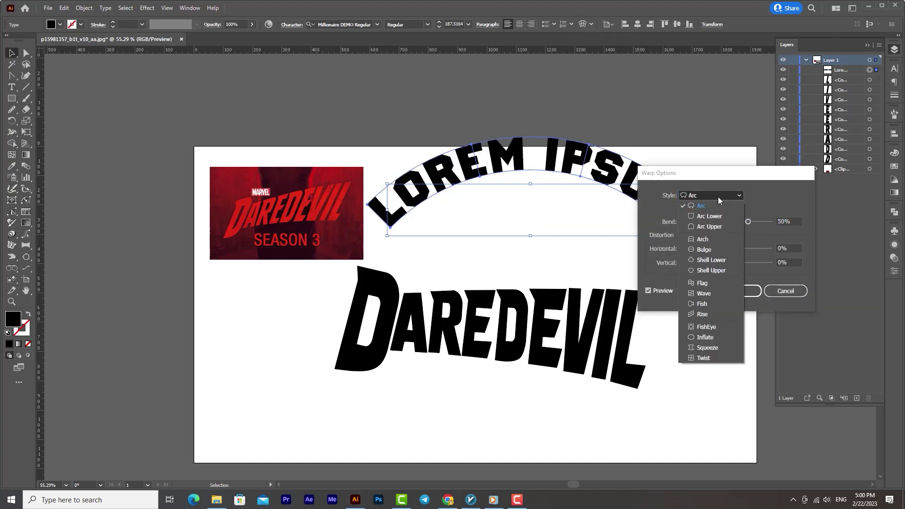
left_click(705, 313)
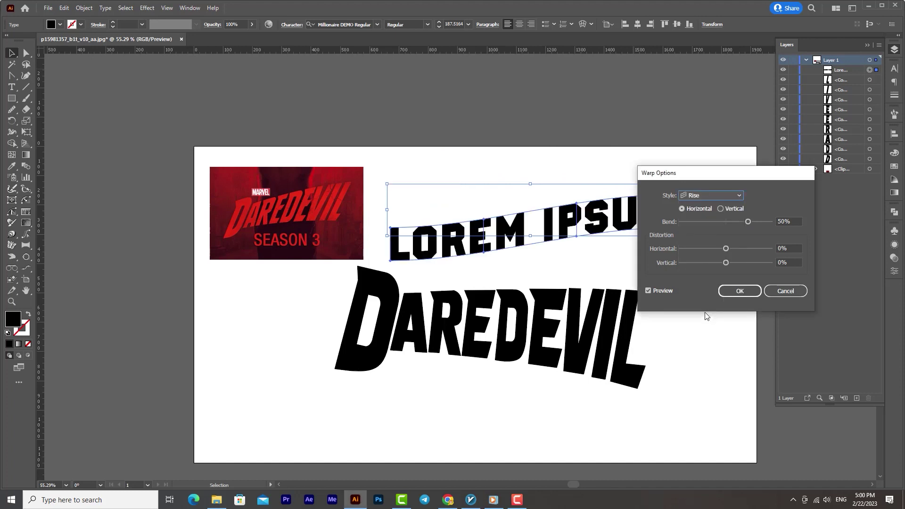
left_click_drag(723, 172, 787, 145)
left_click_drag(790, 222, 814, 220)
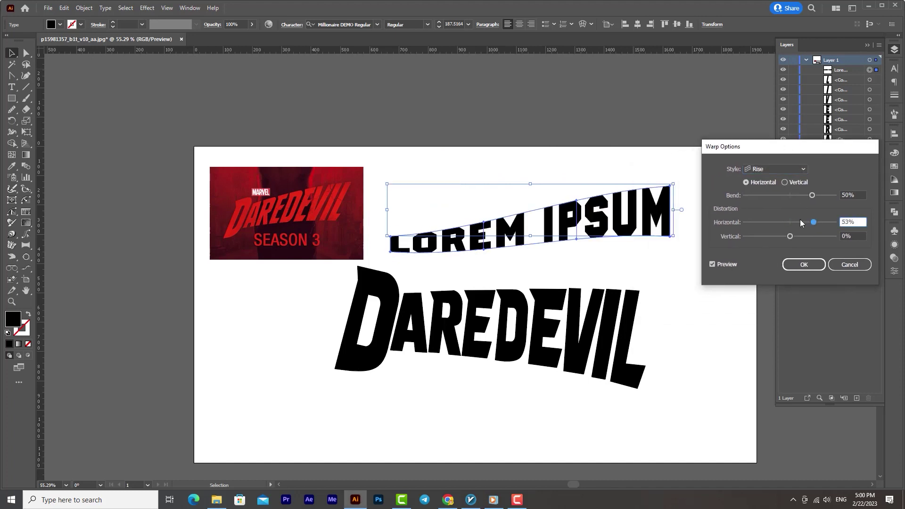
left_click(814, 224)
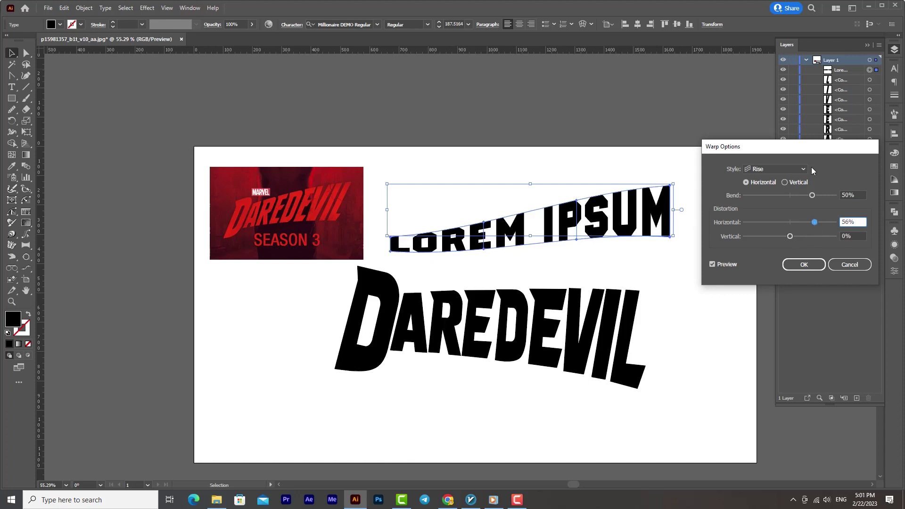
left_click(804, 264)
Reposition the warped placeholder text above the lettering, and delete it.
left_click_drag(625, 233, 632, 207)
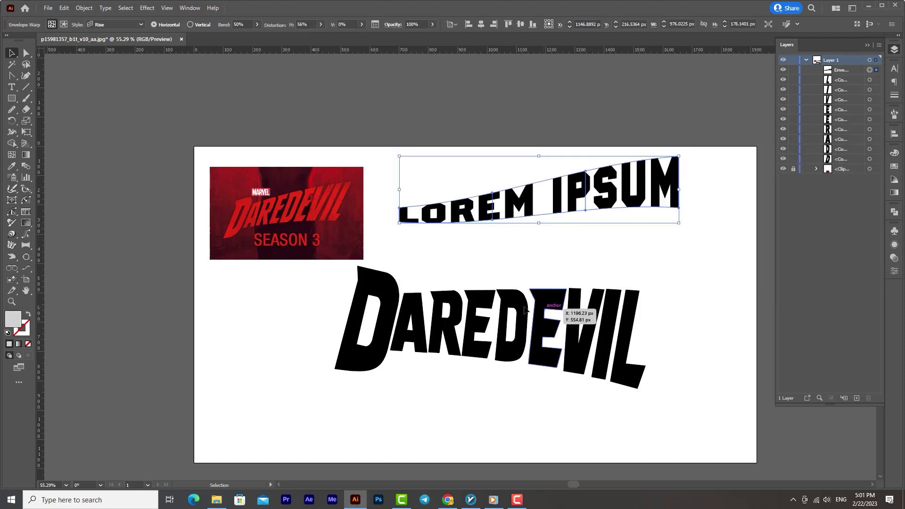
left_click_drag(584, 211, 574, 255)
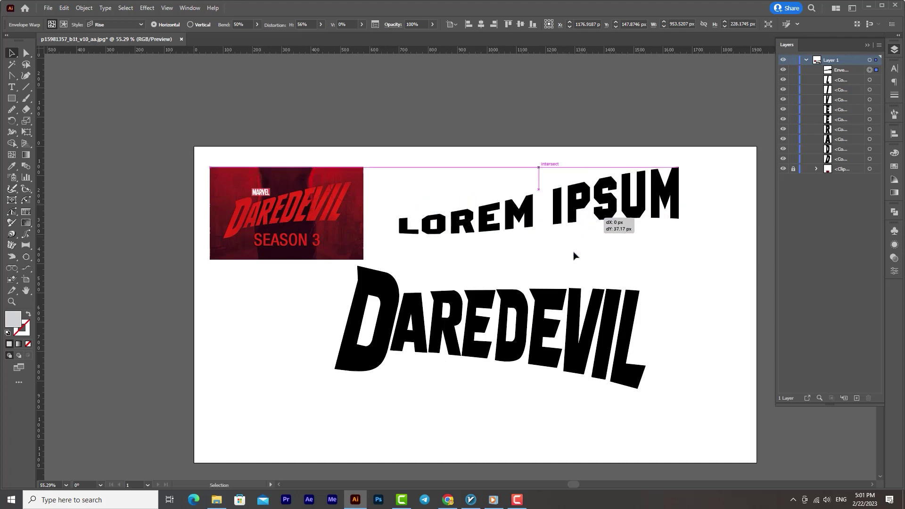
left_click_drag(503, 339, 503, 339)
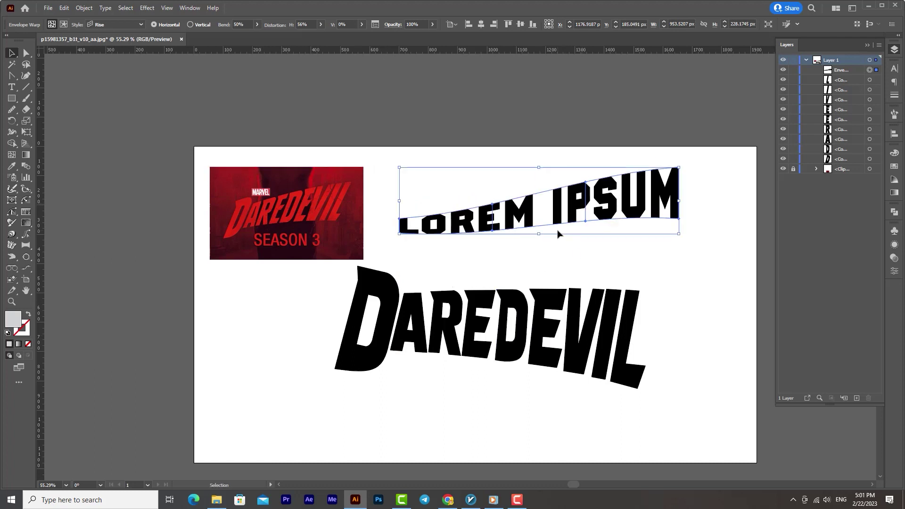
key("Delete")
Select all the Daredevil letters together and move the word up.
left_click_drag(658, 285, 410, 374)
left_click_drag(480, 341, 525, 250)
left_click(460, 287)
left_click(423, 256)
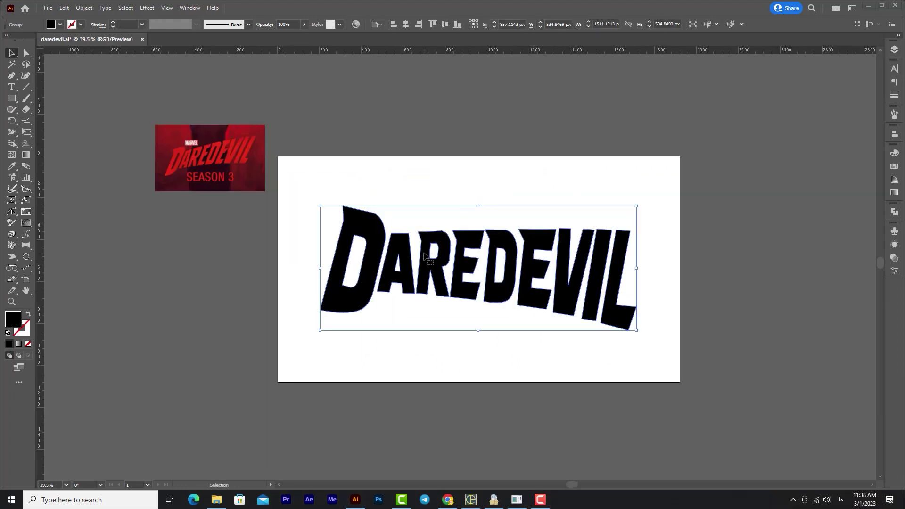
Enlarge the reference image to about 1226 px wide and 739 px high beside the artboard's upper-left corner.
left_click(216, 172)
left_click_drag(265, 192, 340, 243)
left_click_drag(295, 206, 270, 198)
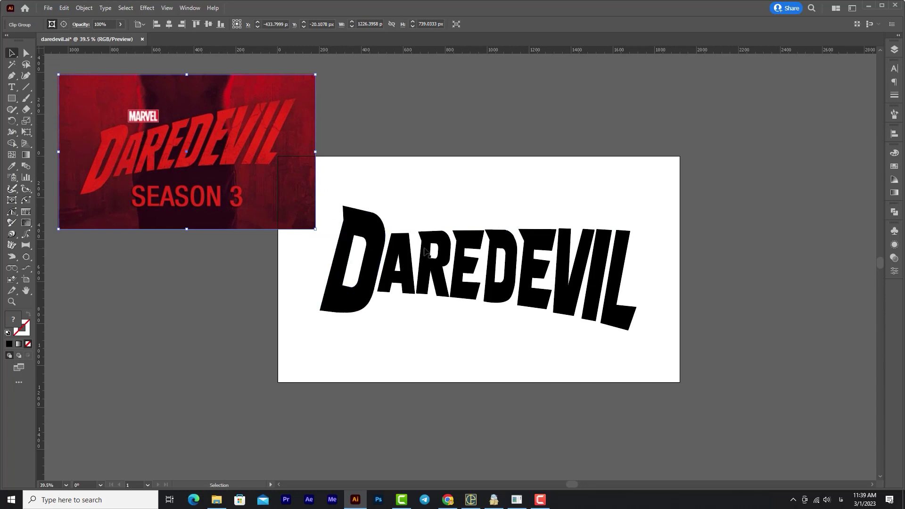
Shear all the letters except the first D forward so they slant like the reference.
left_click(503, 297)
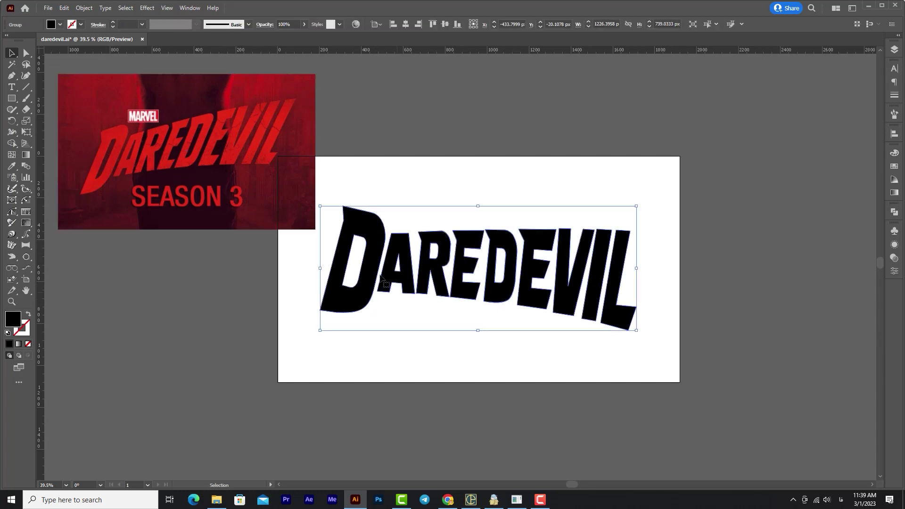
left_click(898, 51)
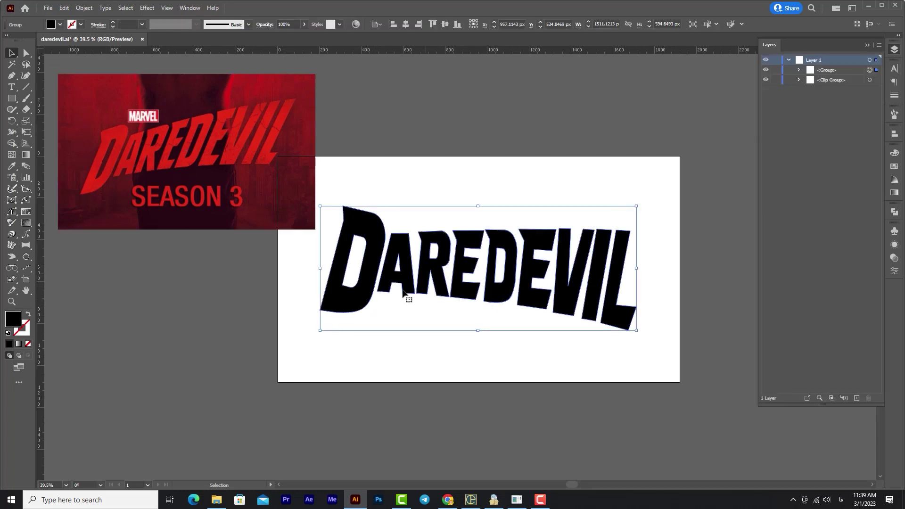
left_click(800, 70)
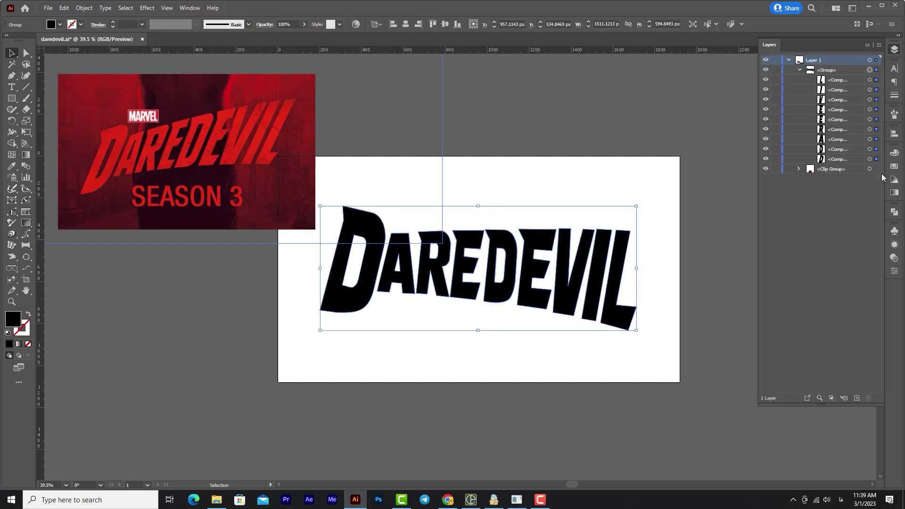
left_click(876, 159, "shift")
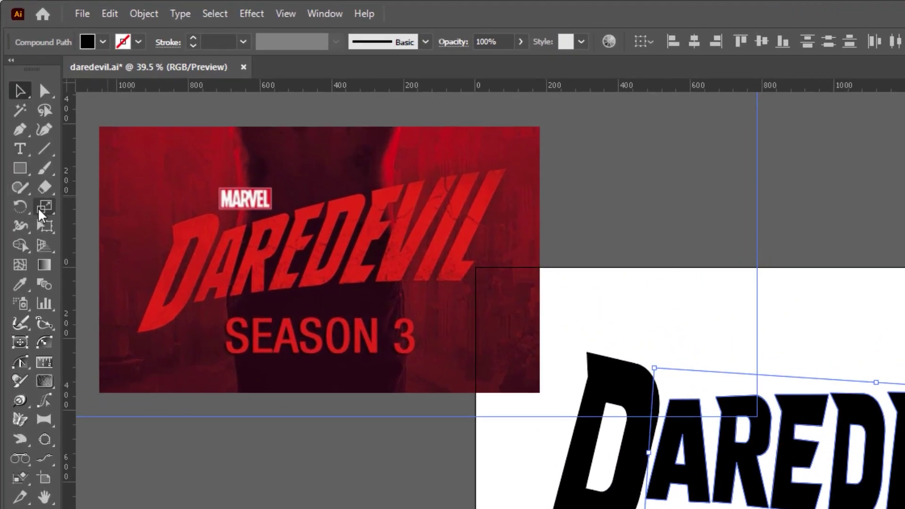
left_click_drag(26, 123, 76, 128)
left_click_drag(126, 214, 137, 232)
left_click_drag(576, 175, 593, 182)
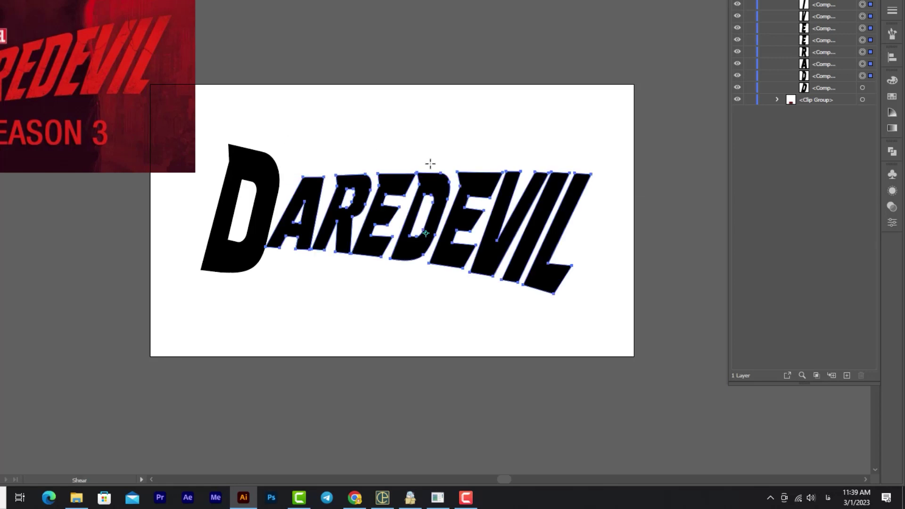
left_click_drag(589, 173, 592, 178)
Isolate the first D and rotate it slightly clockwise to match the slant of the other letters.
key("v")
left_click(238, 265, "shift")
double_click(239, 276)
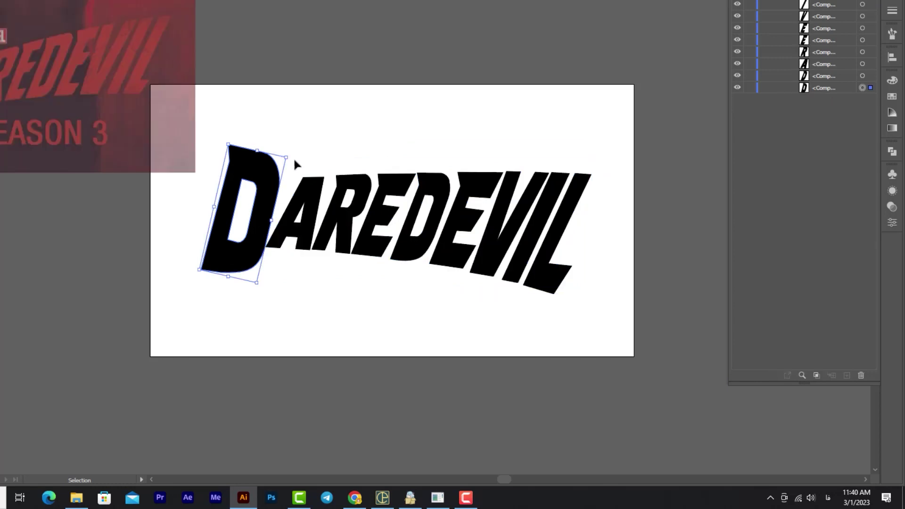
mouse_move(292, 155)
left_mouse_down()
mouse_move(299, 160)
mouse_move(303, 147)
mouse_move(305, 163)
left_mouse_up()
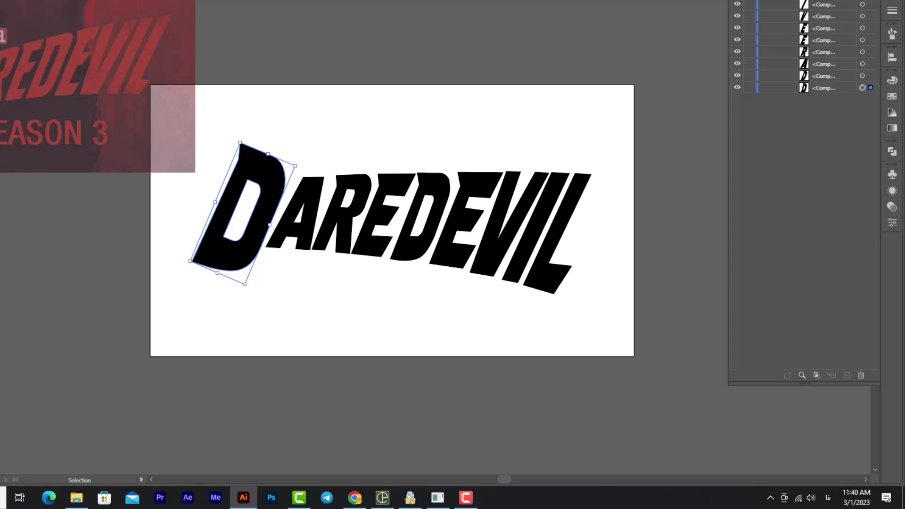
key("Escape")
Shear every letter except the first D back slightly to reduce their forward slant.
left_click(870, 1)
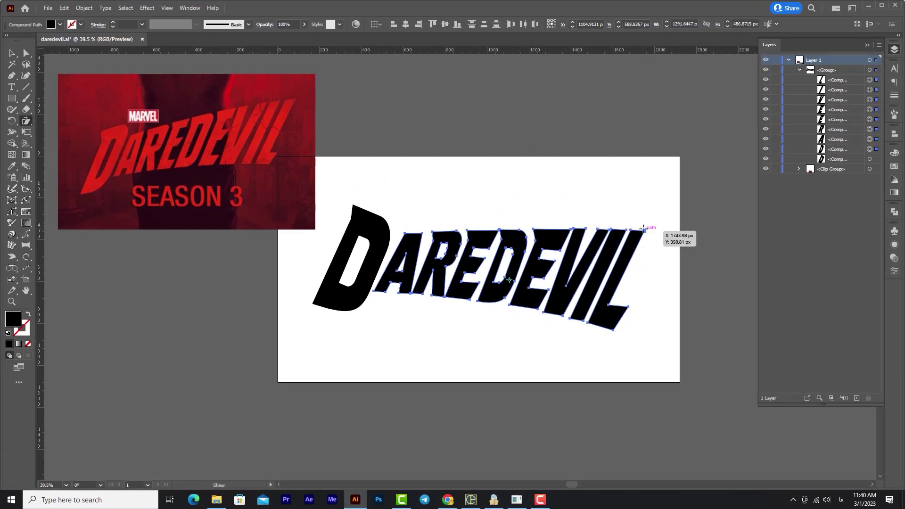
left_click_drag(644, 230, 643, 231)
key("v")
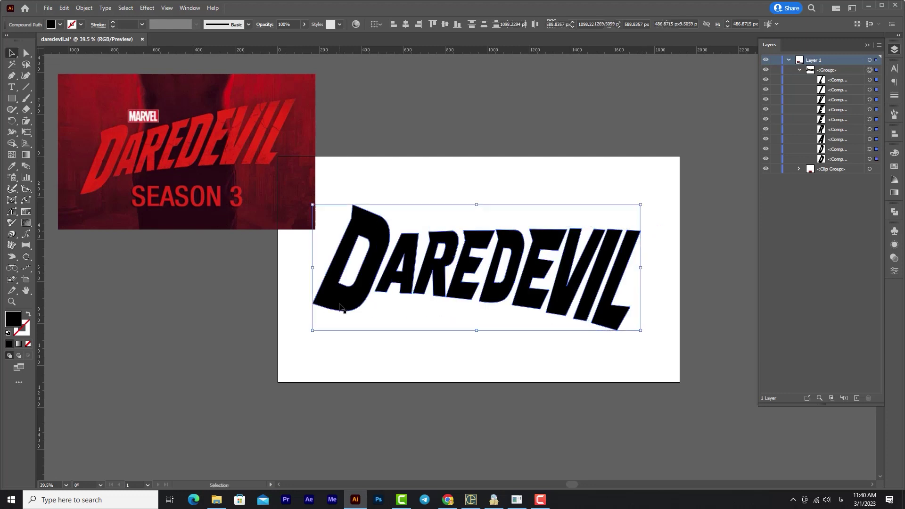
Isolate the first D and nudge it slightly up to align it with the rest of the word.
double_click(341, 306)
left_click_drag(341, 307, 339, 298)
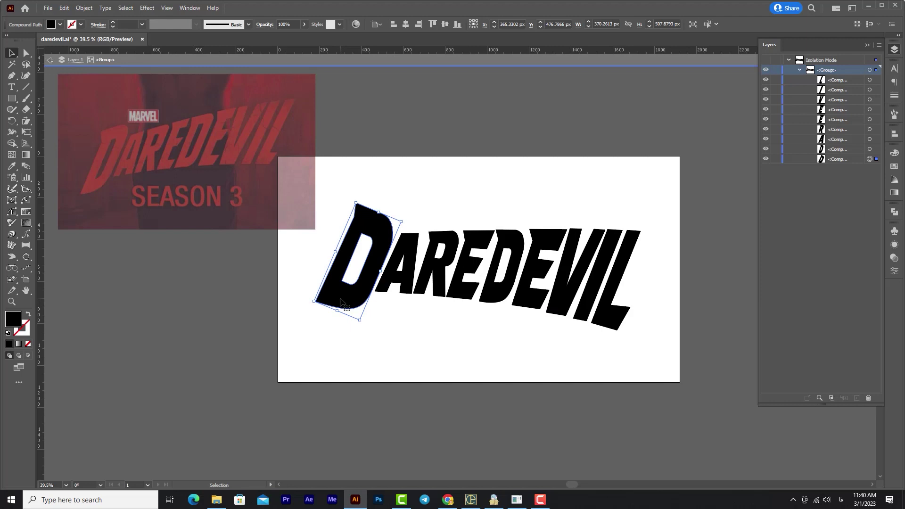
key("Up")
key("Up")
key("Up")
key("Left")
double_click(481, 121)
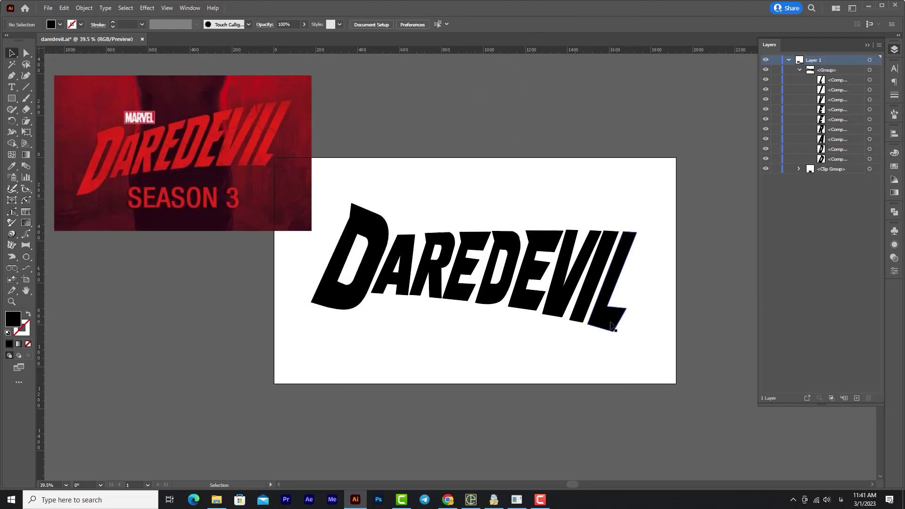
Rotate the whole word slightly counterclockwise so the lettering rises toward its end.
left_click(613, 328)
left_click_drag(642, 332, 650, 325)
left_click(481, 177)
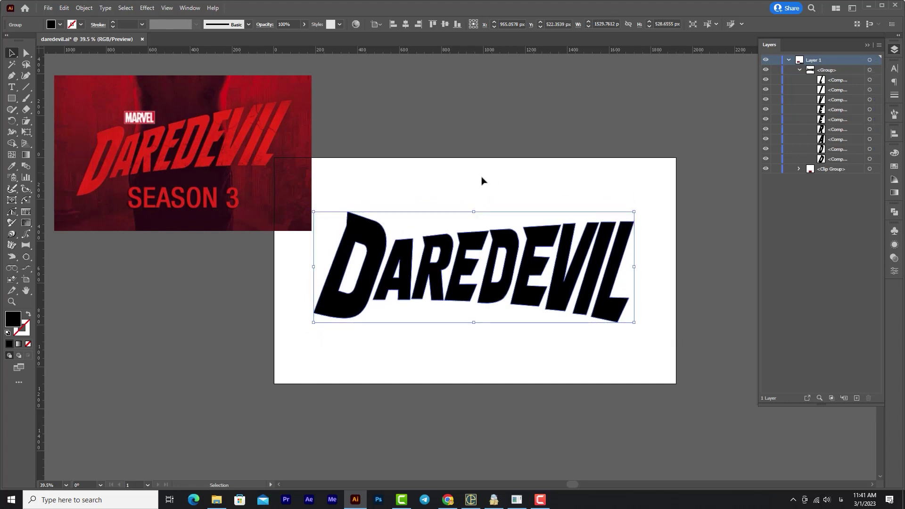
left_click(482, 180)
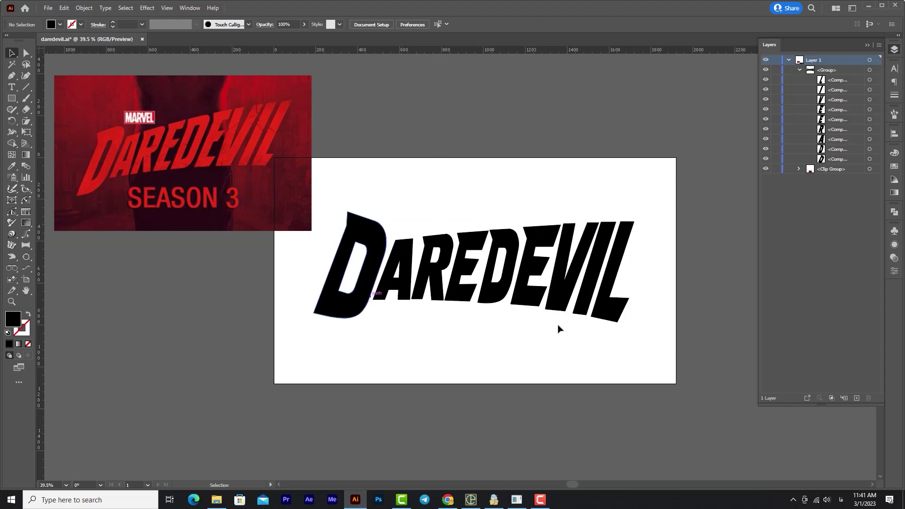
left_click(633, 323)
left_click_drag(634, 326, 635, 326)
left_click(429, 390)
Scale the reference image down to about 747 px wide and 450 px high, clear of the artboard.
left_click(233, 174)
left_click_drag(311, 231, 224, 165)
left_click_drag(508, 267, 495, 255)
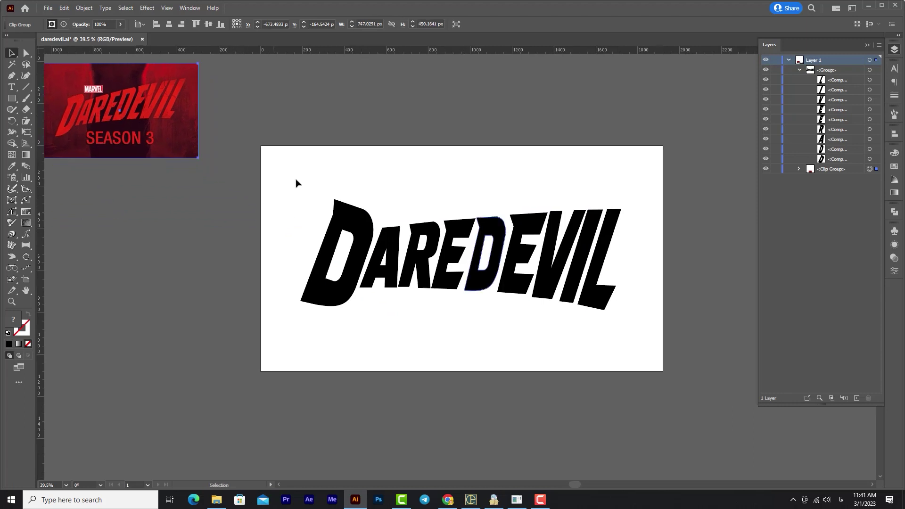
Cover the artboard with a 1920 x 1080 px rectangle in a dark red sampled from the reference, and stack it behind the lettering.
left_click(13, 100)
left_click_drag(261, 146, 663, 371)
key("i")
left_click(187, 118)
left_click(191, 90)
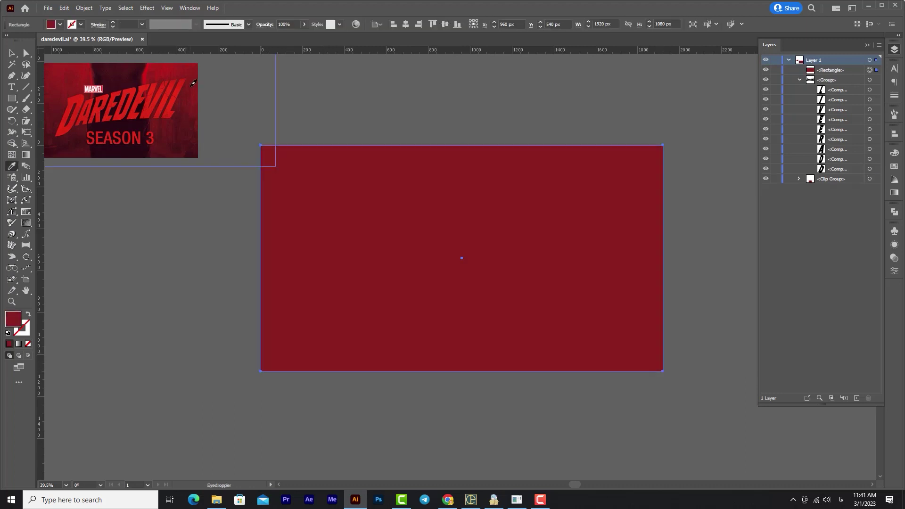
left_click(799, 80)
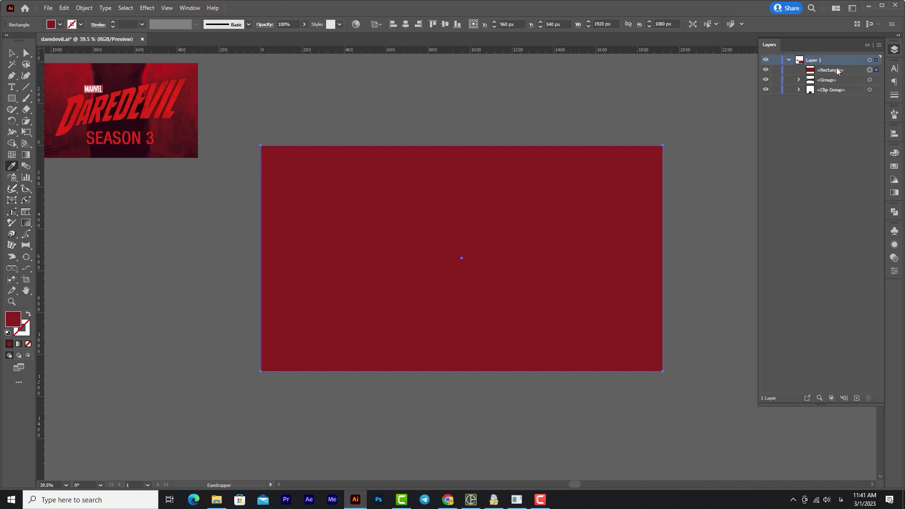
left_click_drag(833, 86, 832, 66)
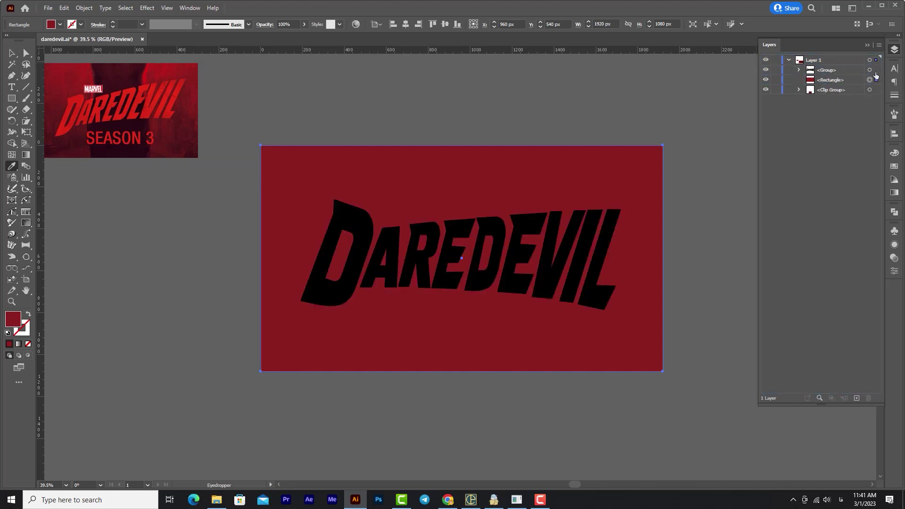
Fill the lettering group with bright red.
left_click(875, 71)
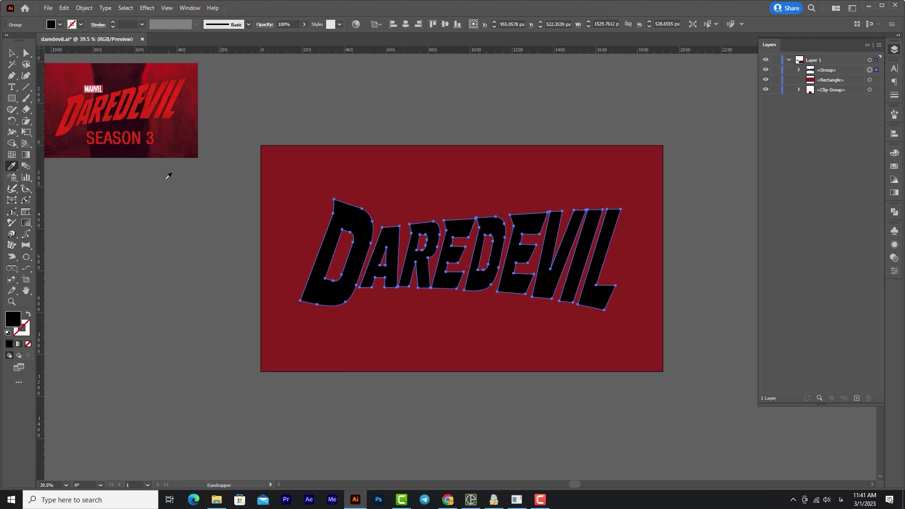
double_click(15, 323)
left_click_drag(729, 135, 747, 112)
left_click(845, 121)
Darken the background rectangle's fill to a very deep red.
left_click(877, 80)
double_click(13, 324)
left_click_drag(728, 192, 741, 193)
left_click(847, 117)
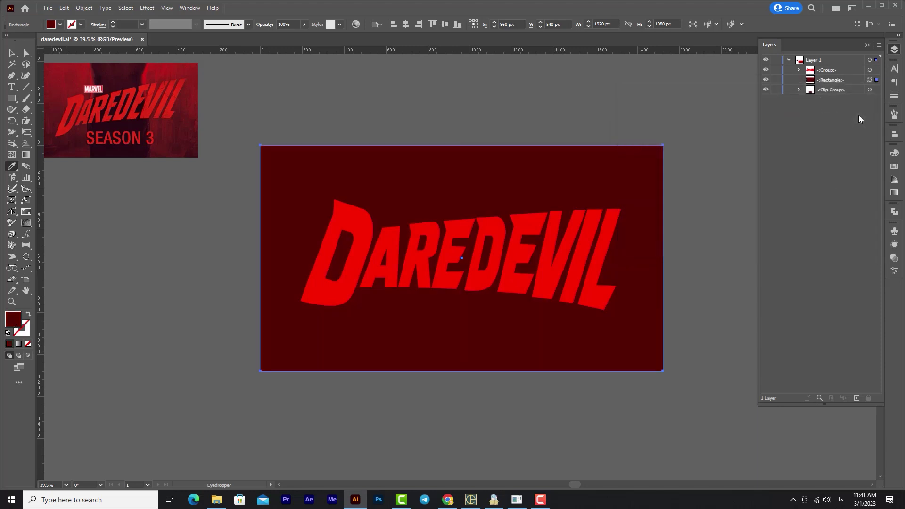
Move the reference image right, closer to the artboard's upper-left corner.
left_click(12, 54)
key("z")
left_click_drag(123, 101, 397, 223)
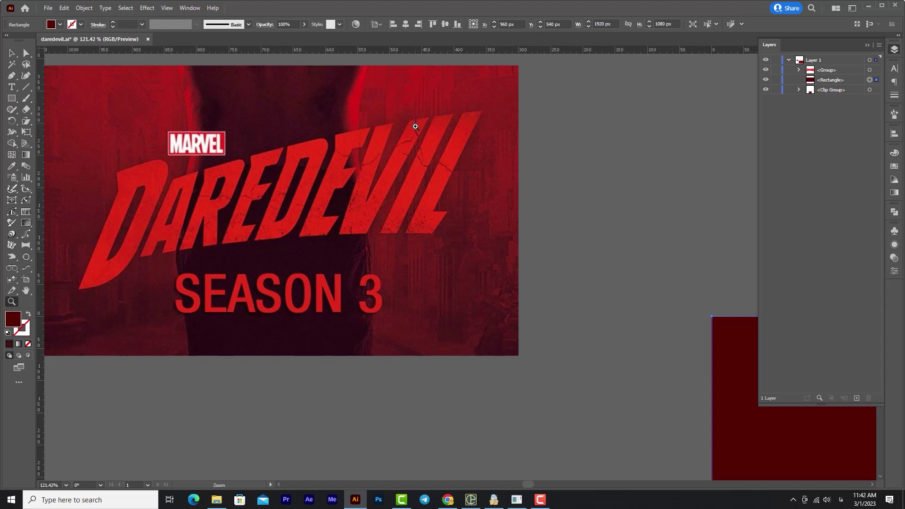
left_click_drag(456, 264, 304, 186)
left_click_drag(593, 334, 318, 213)
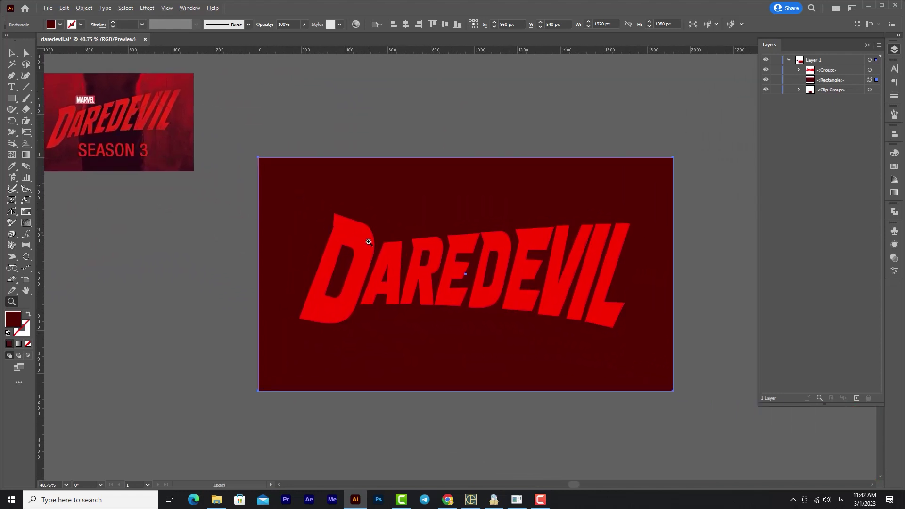
key("v")
left_click_drag(142, 123, 193, 121)
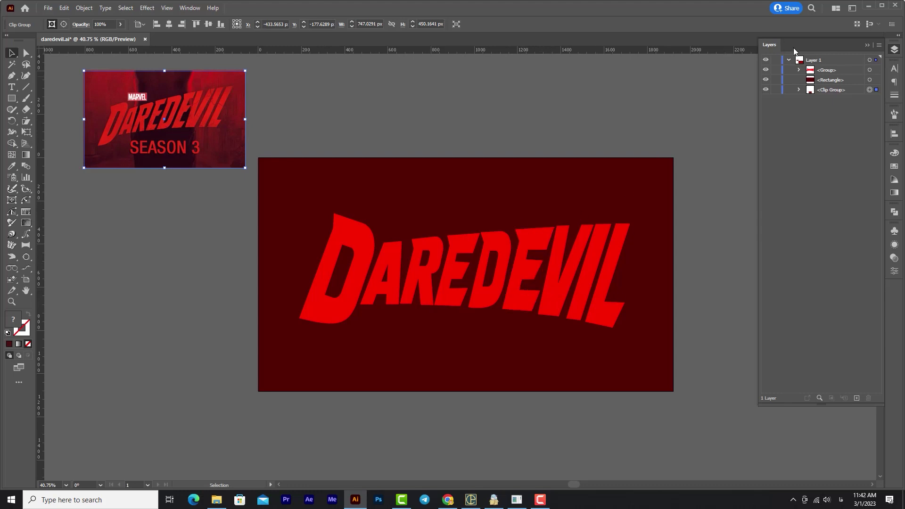
Apply a Texturino texture effect with the Weathered Wood texture to the lettering group.
left_click(608, 287)
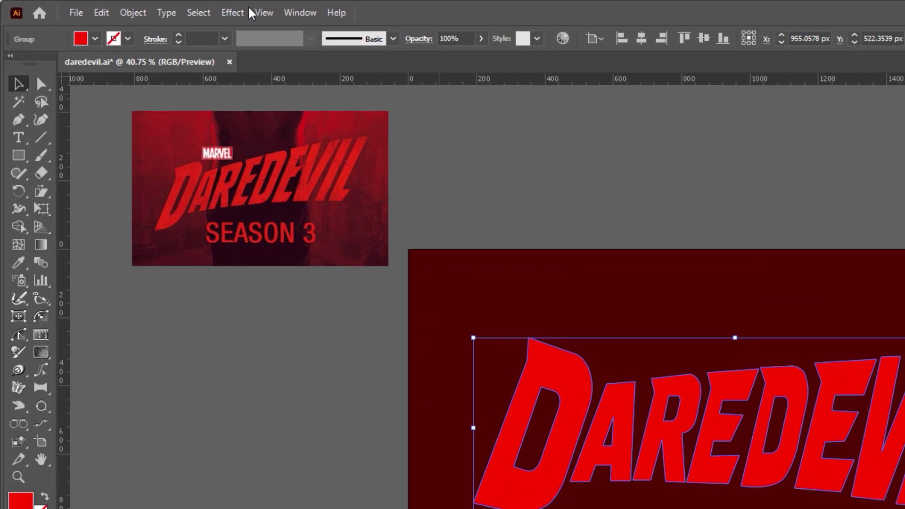
left_click(147, 8)
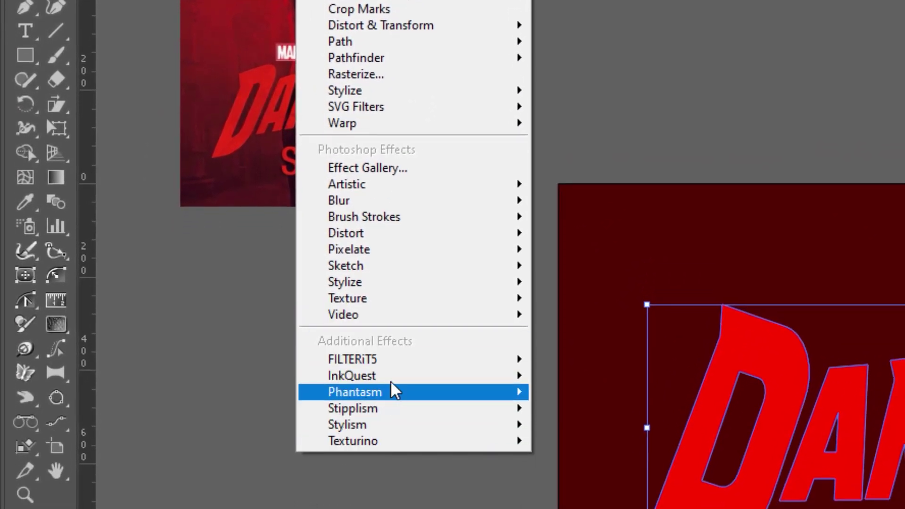
mouse_move(424, 446)
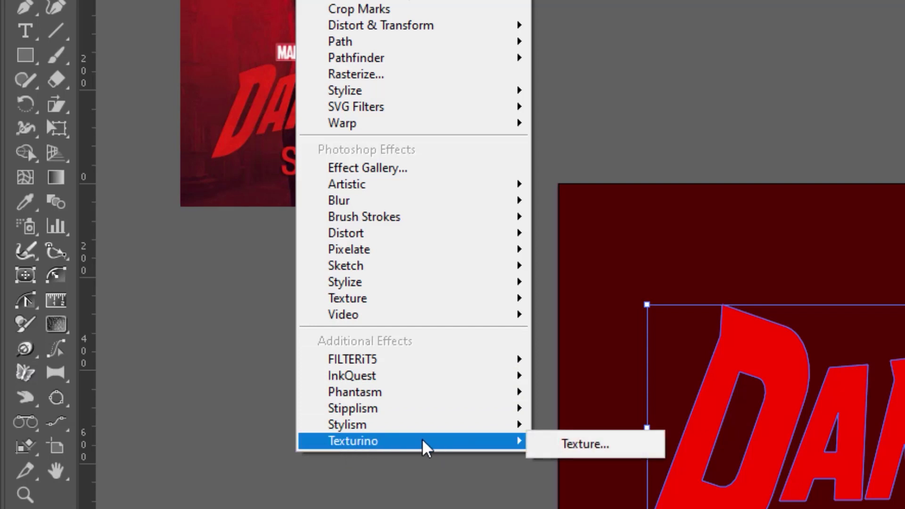
left_click(611, 448)
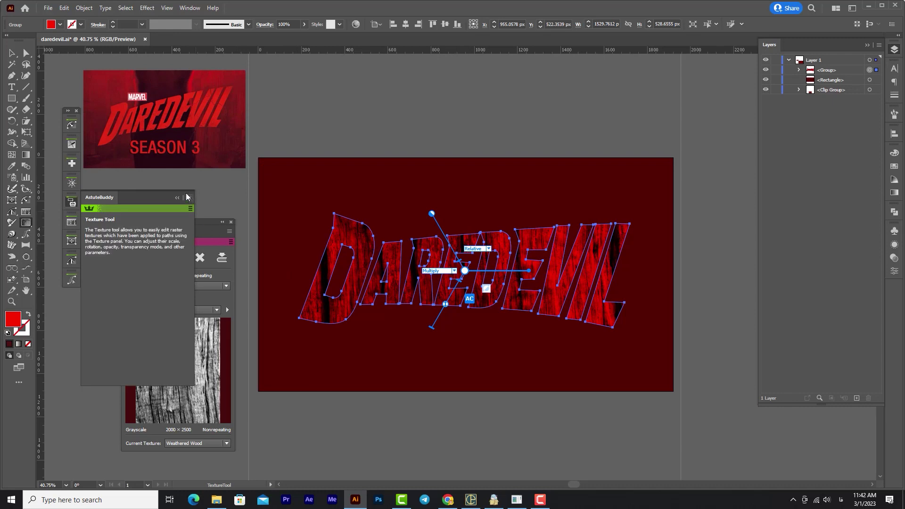
left_click_drag(203, 219, 195, 173)
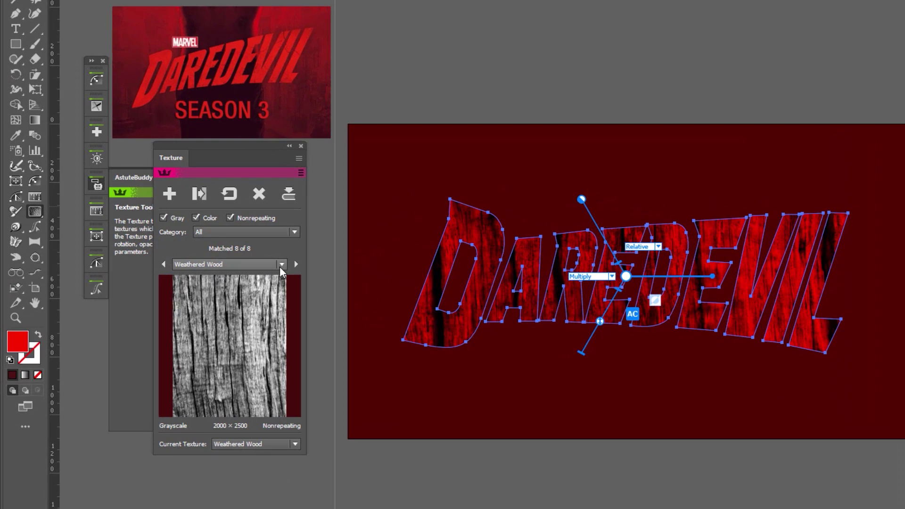
Try the Shadow texture and the Noise texture on the lettering group.
left_click(227, 263)
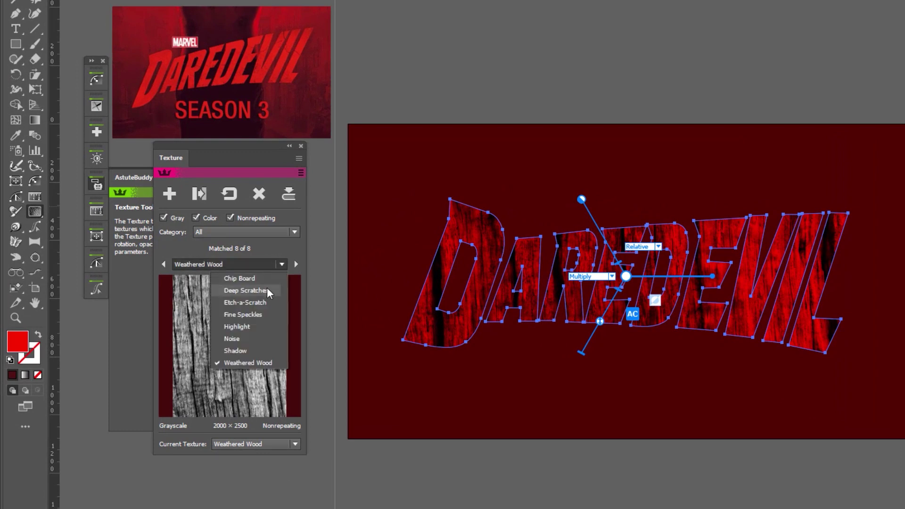
left_click(242, 352)
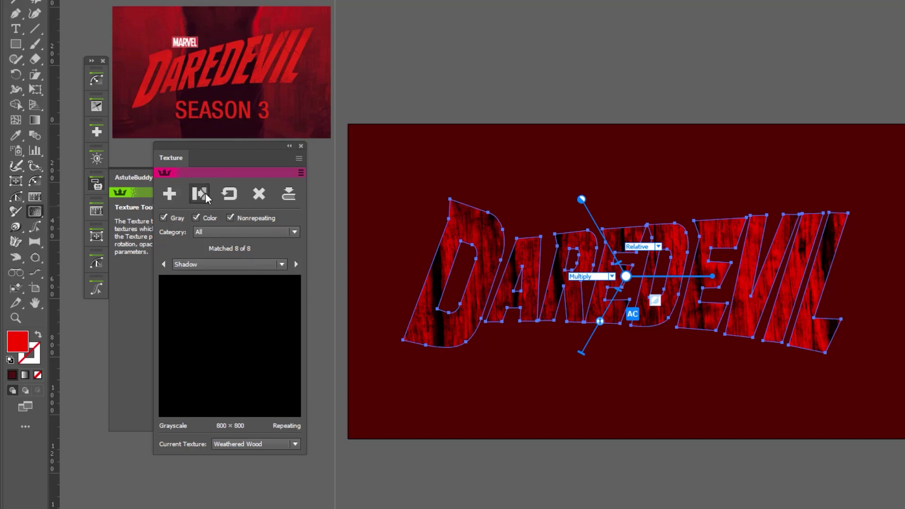
left_click(205, 193)
left_click(282, 265)
left_click(258, 336)
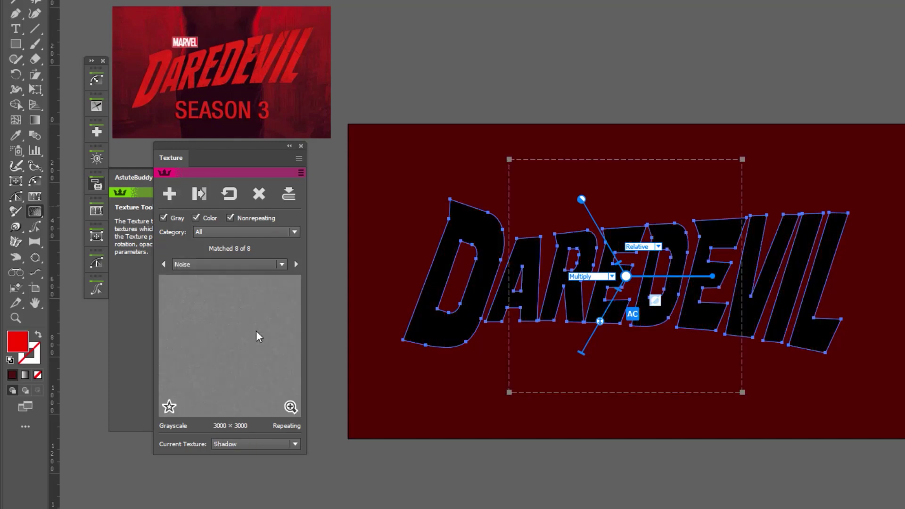
left_click(199, 195)
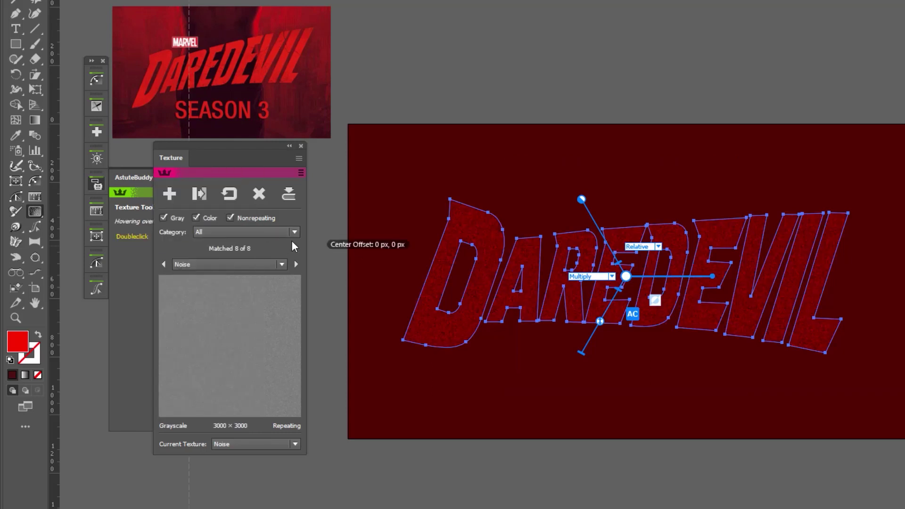
Replace the lettering's current texture with Weathered Wood.
left_click(293, 233)
left_click(190, 247)
left_click(281, 264)
left_click(242, 362)
left_click(199, 194)
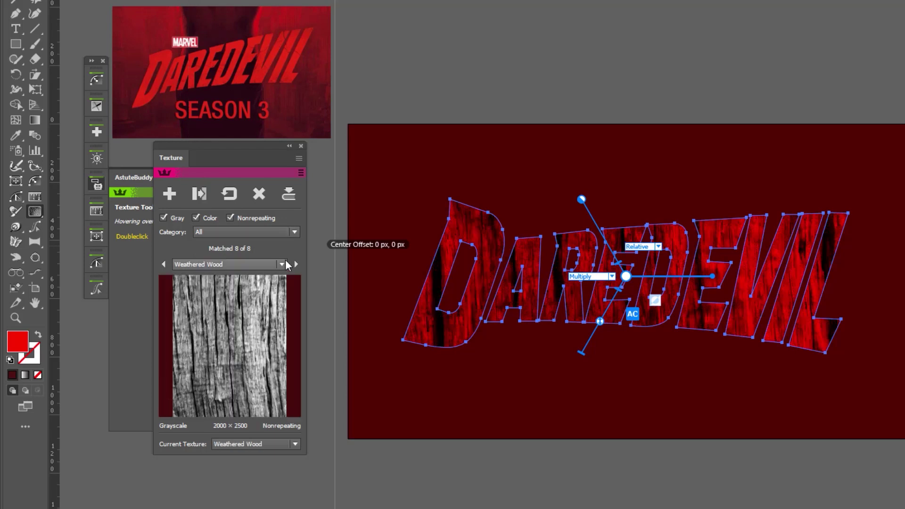
Lower the opacity of the lettering's Weathered Wood texture to about 40%.
key("z")
left_click_drag(626, 275, 658, 287)
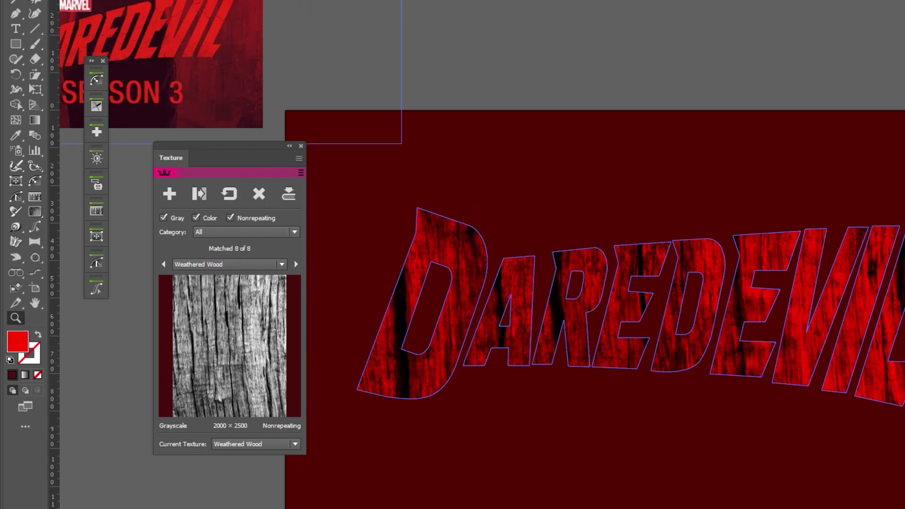
key("v")
left_click(617, 318)
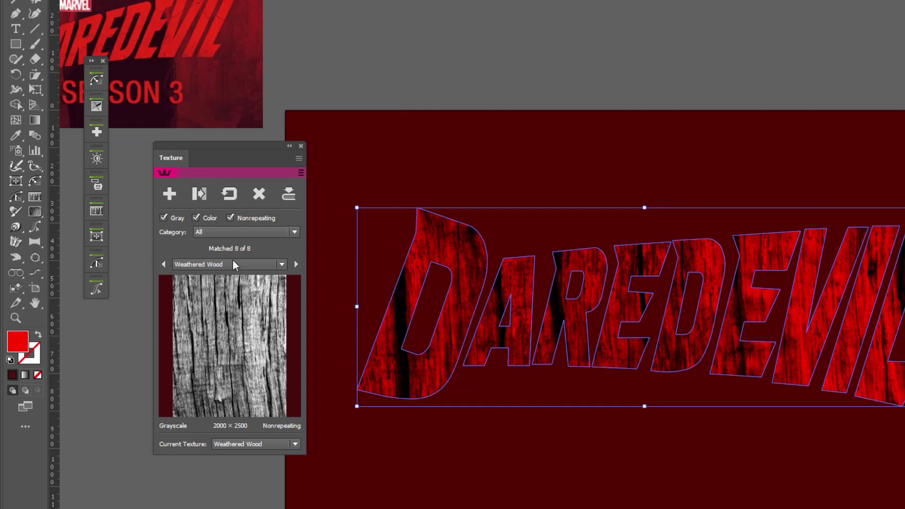
mouse_move(233, 310)
left_click(267, 150)
left_click_drag(634, 279, 624, 269)
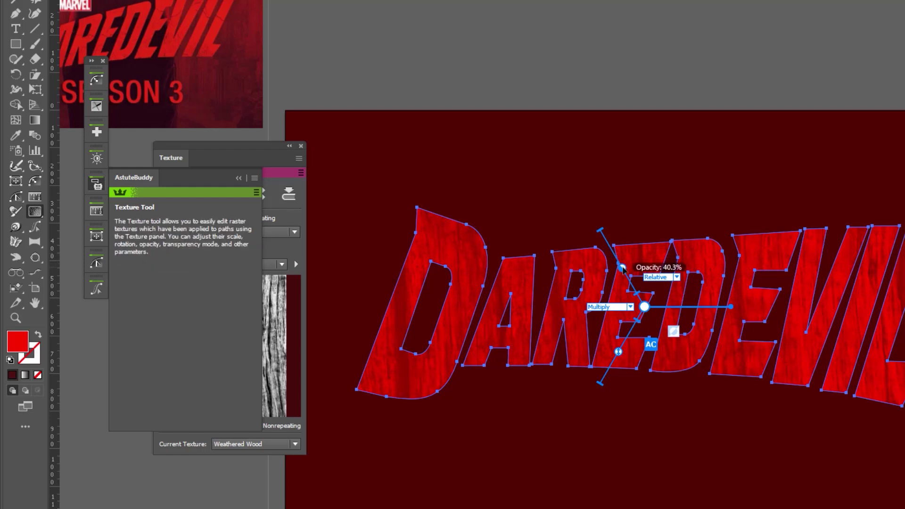
Set the wood texture's scale to about 77%, fine-tune its opacity slightly, and deselect the lettering.
left_click_drag(618, 352, 627, 345)
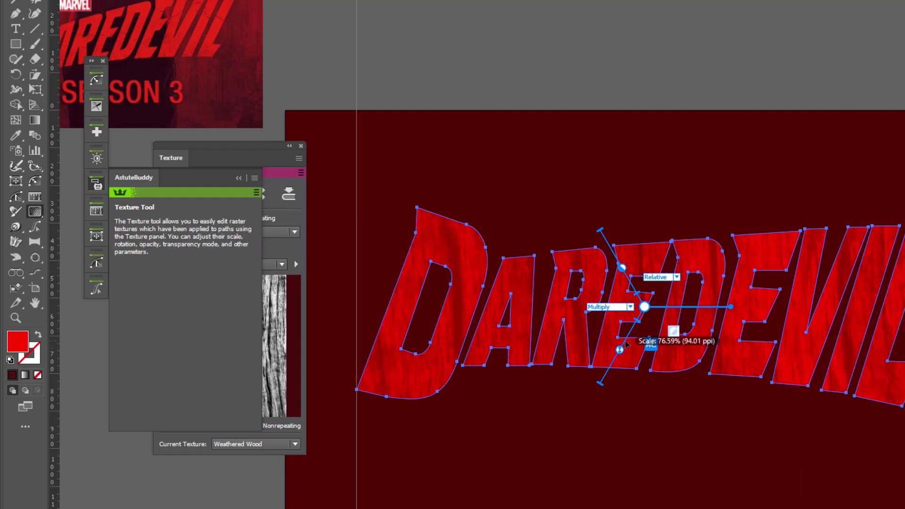
left_click_drag(613, 365, 619, 350)
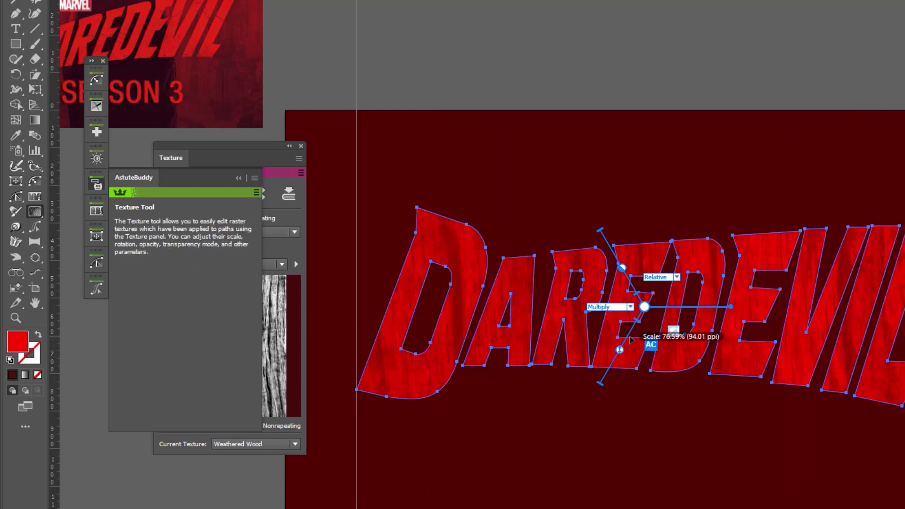
left_click_drag(622, 268, 621, 266)
key("v")
left_click(555, 75)
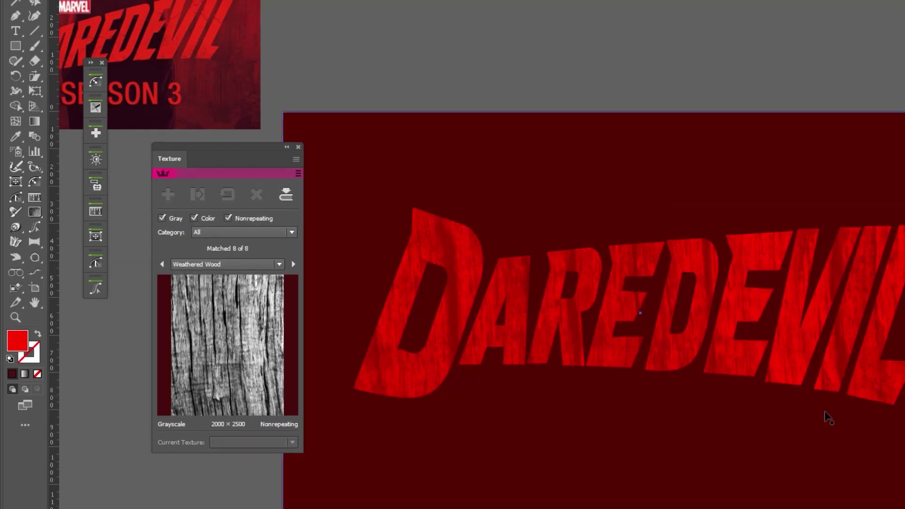
Add a black Multiply drop shadow to the lettering with 75% opacity, 7 px X and Y offsets and 5 px blur.
key("z")
left_click_drag(720, 321, 703, 307)
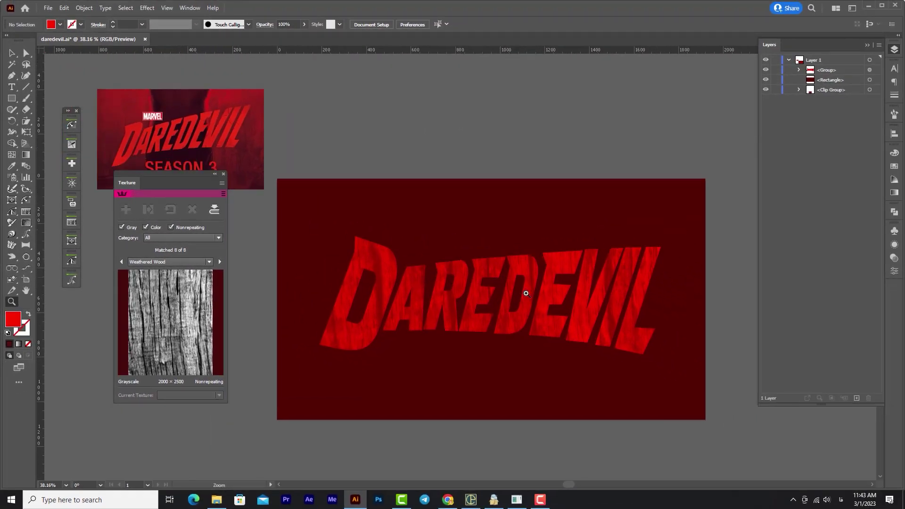
mouse_move(526, 294)
left_mouse_down()
mouse_move(584, 329)
mouse_move(524, 278)
left_mouse_up()
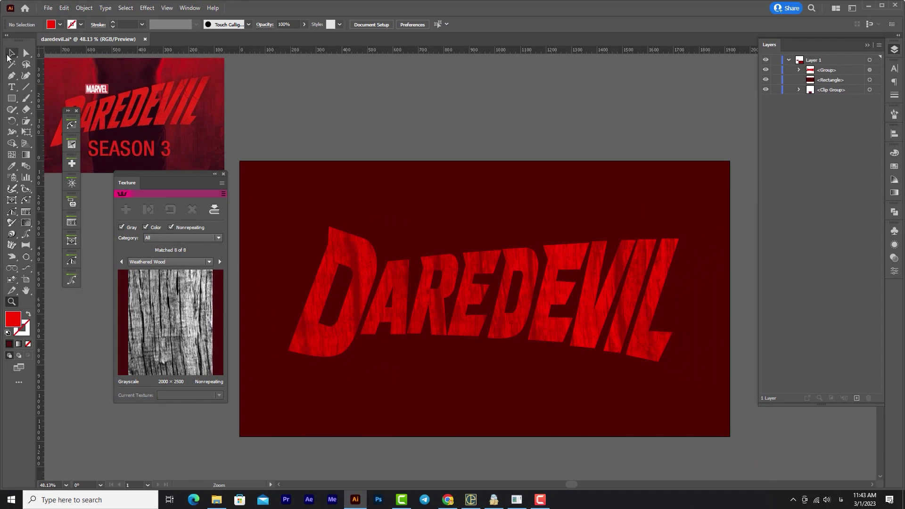
left_click(379, 275)
left_click(147, 8)
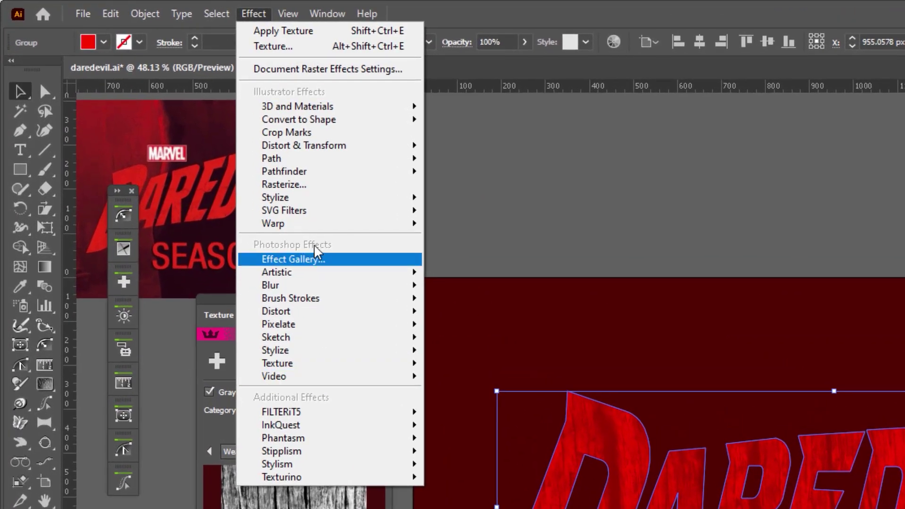
mouse_move(324, 200)
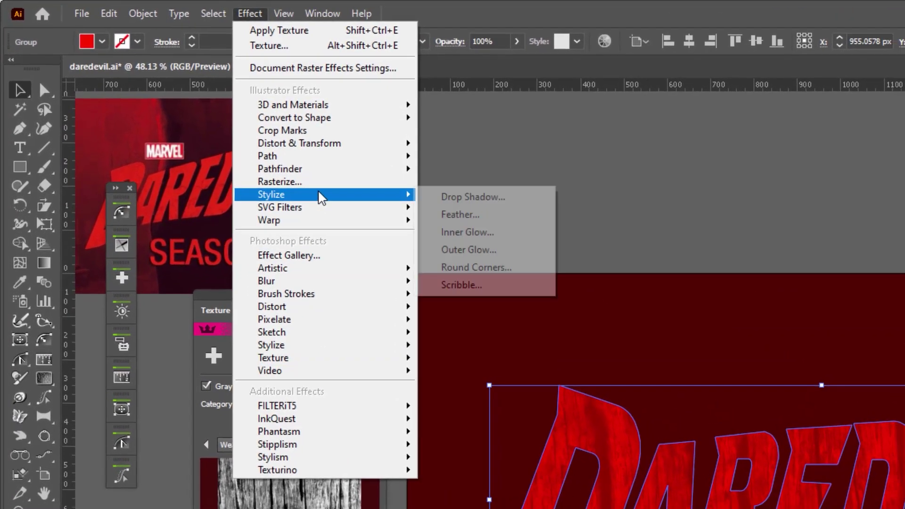
left_click(473, 197)
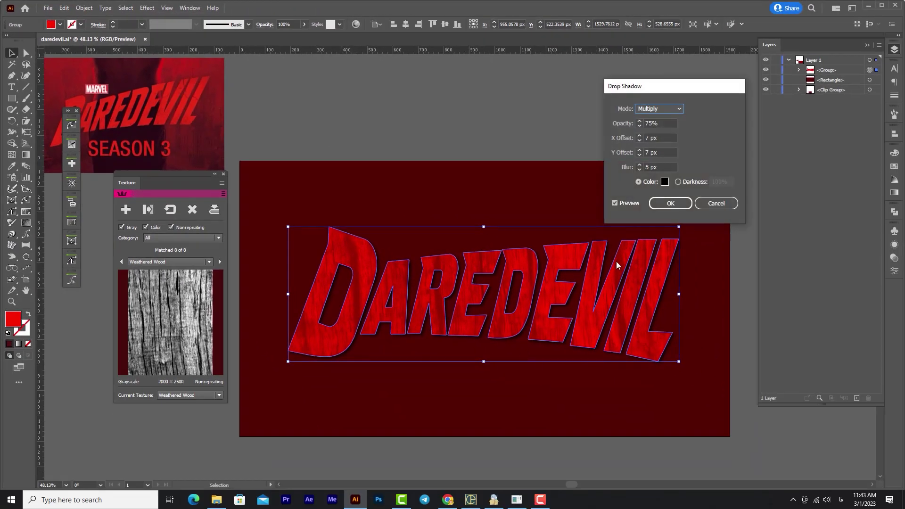
left_click_drag(678, 96, 703, 84)
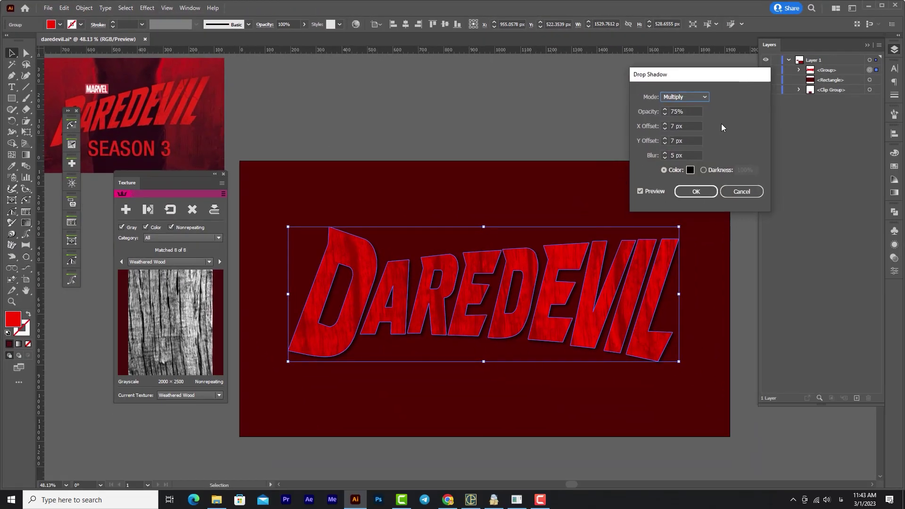
left_click(704, 193)
left_click(758, 214)
left_click(748, 222)
key("z")
left_click_drag(595, 388, 557, 354)
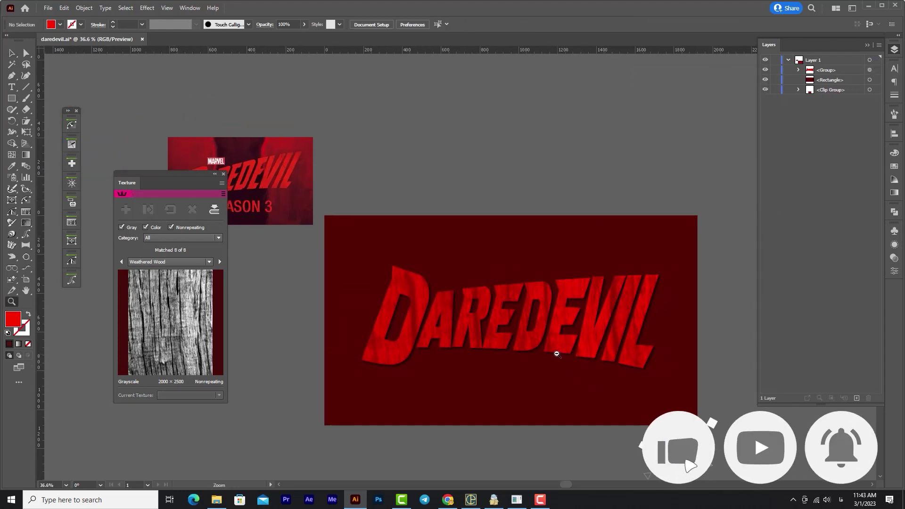
left_click(594, 379)
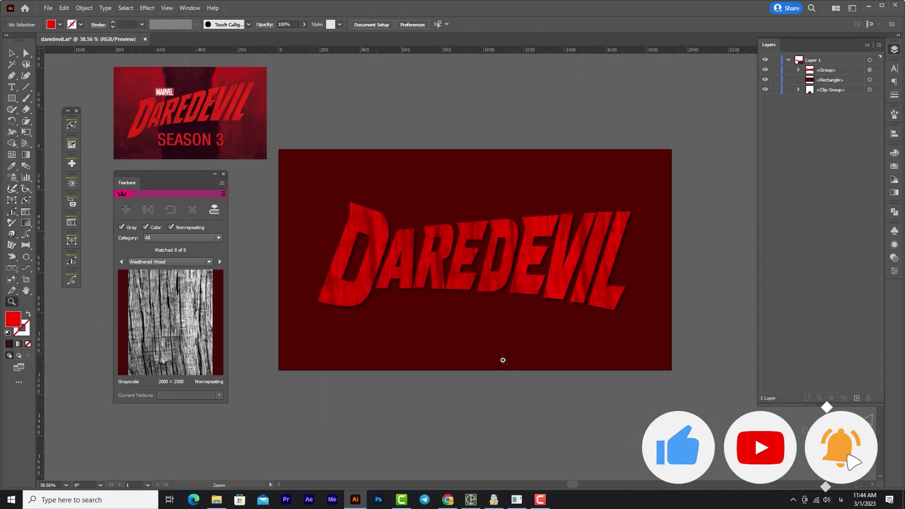